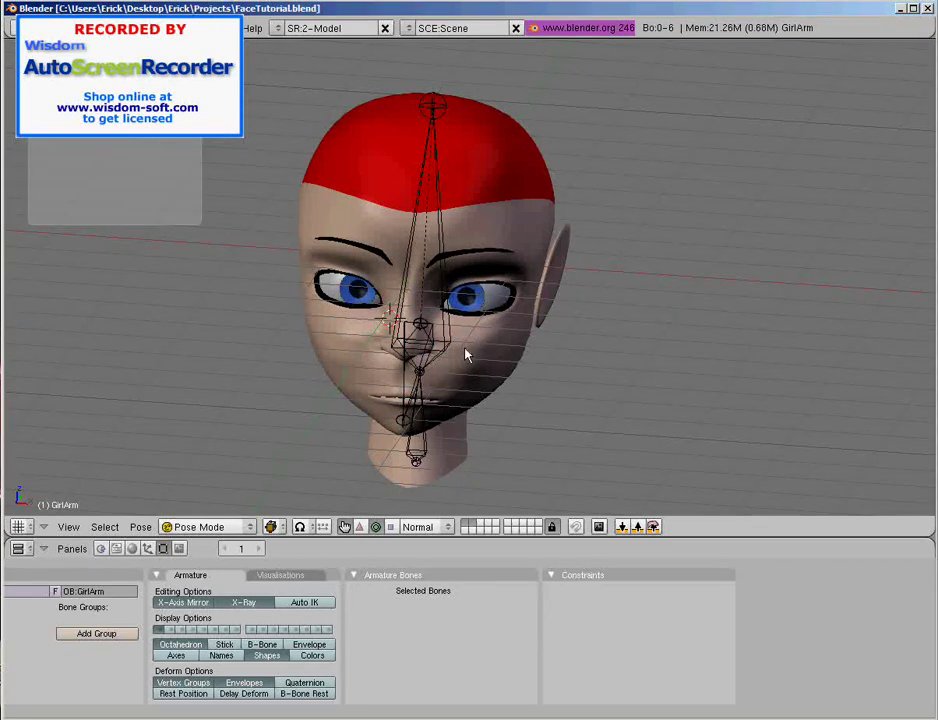
Step: Try rotating the Head bone about the X axis, and clear its rotation
middle_drag(454, 346, 360, 360)
right_click(425, 322)
scroll(400, 352, up, 2)
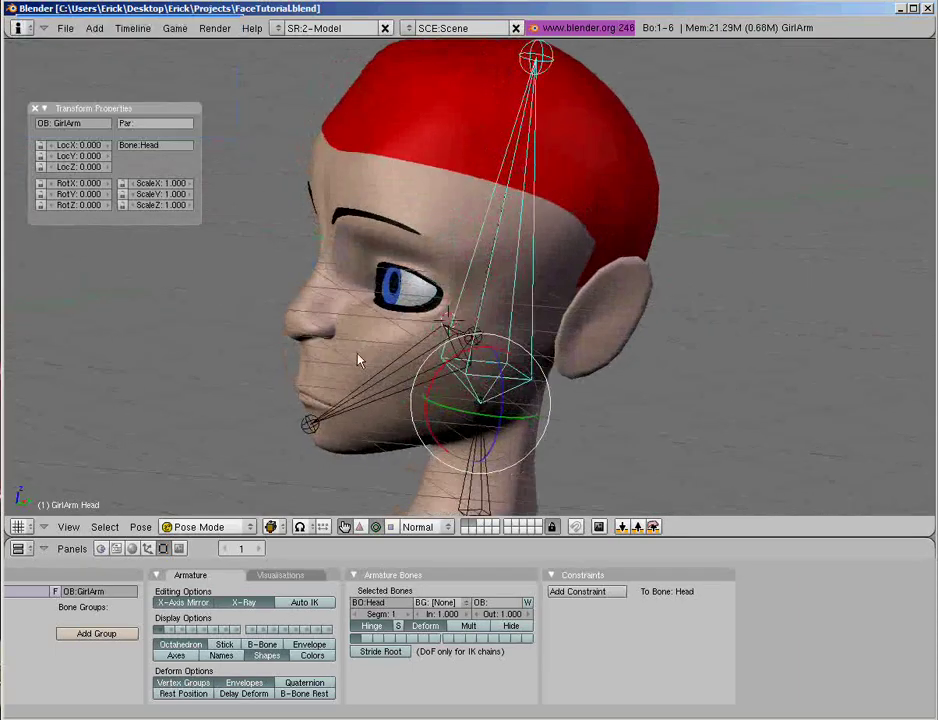
key(r)
key(x)
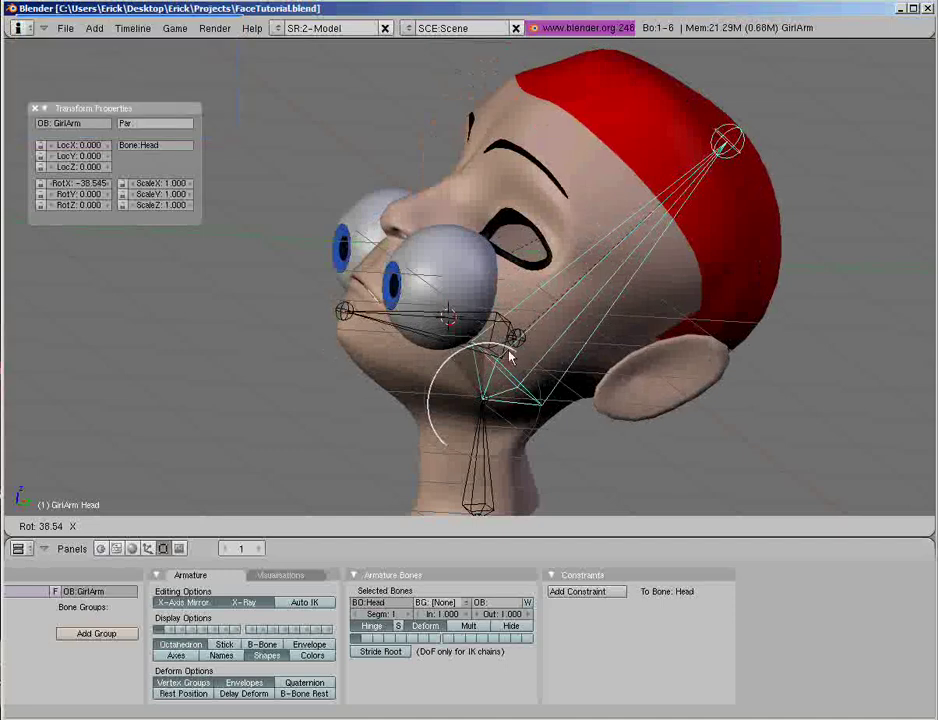
click(478, 362)
key(alt+r)
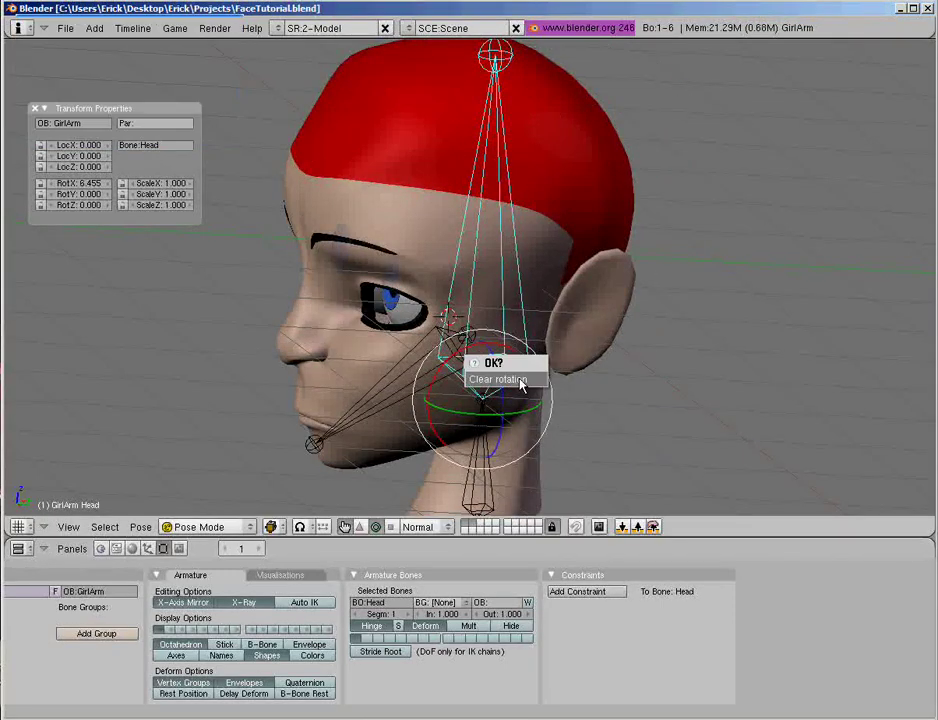
click(500, 379)
Step: Examine the head mesh's topology in Edit Mode from several angles, and review the face from the front in Object Mode
middle_drag(356, 371, 388, 310)
right_click(535, 353)
key(Tab)
scroll(472, 308, up, 2)
click(571, 527)
middle_drag(442, 326, 436, 500)
scroll(458, 310, up, 2)
scroll(458, 352, down, 2)
middle_drag(610, 330, 518, 242)
scroll(518, 242, down, 3)
middle_drag(436, 268, 513, 308)
key(Tab)
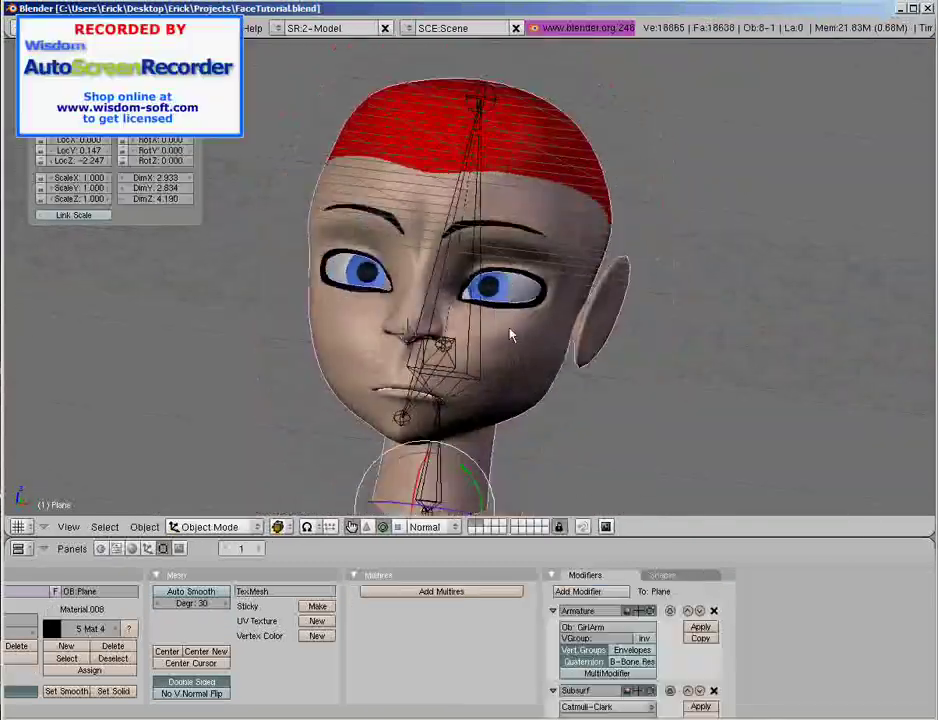
key(KP_1)
scroll(558, 314, up, 2)
shift+middle_drag(515, 352, 550, 318)
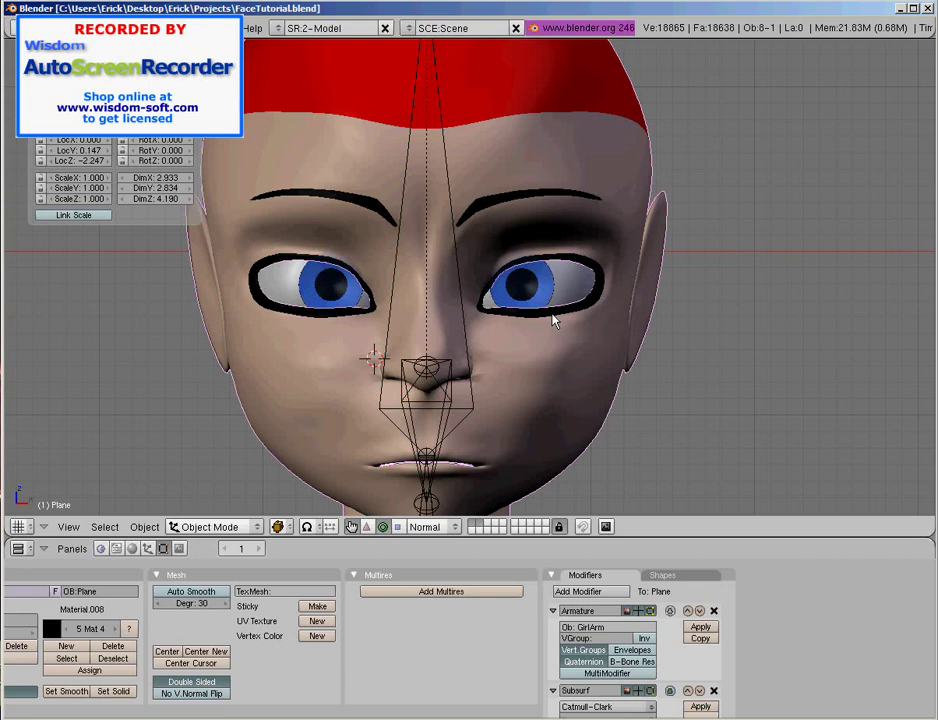
Step: Try turning the Head bone about its Y axis
middle_drag(549, 315, 300, 218)
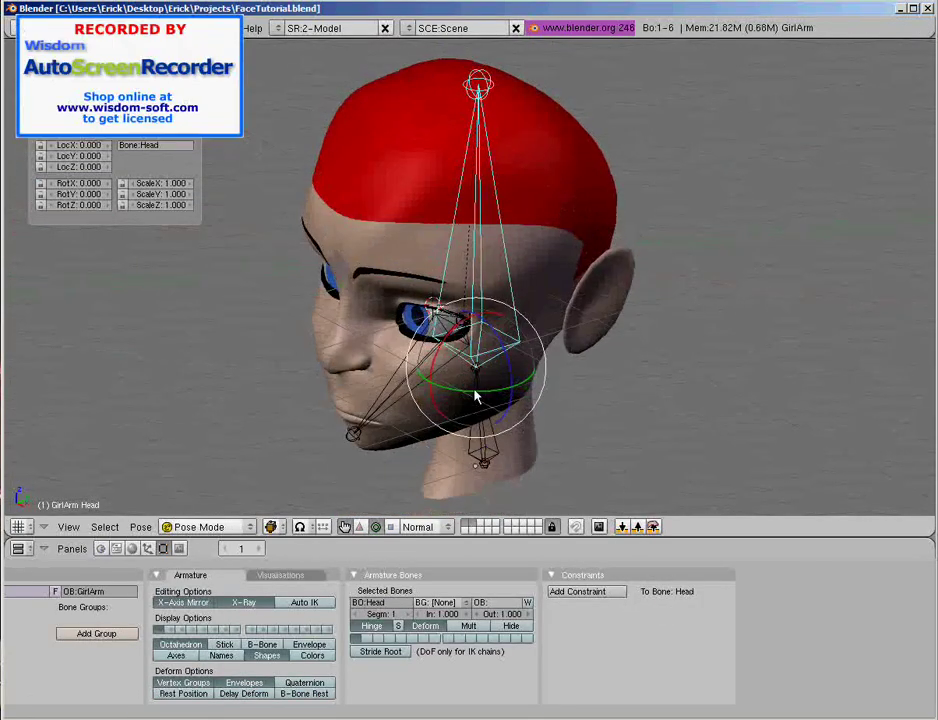
key(y)
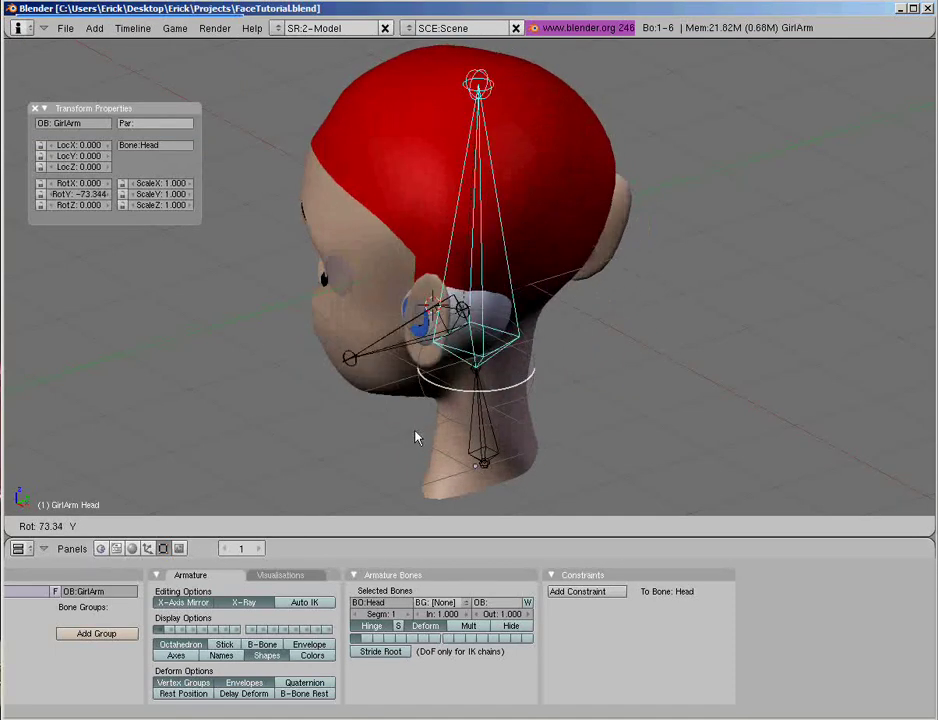
click(417, 338)
Step: Try rotating the Neck bone about 6 degrees on the X axis
middle_drag(417, 338, 490, 374)
right_click(486, 431)
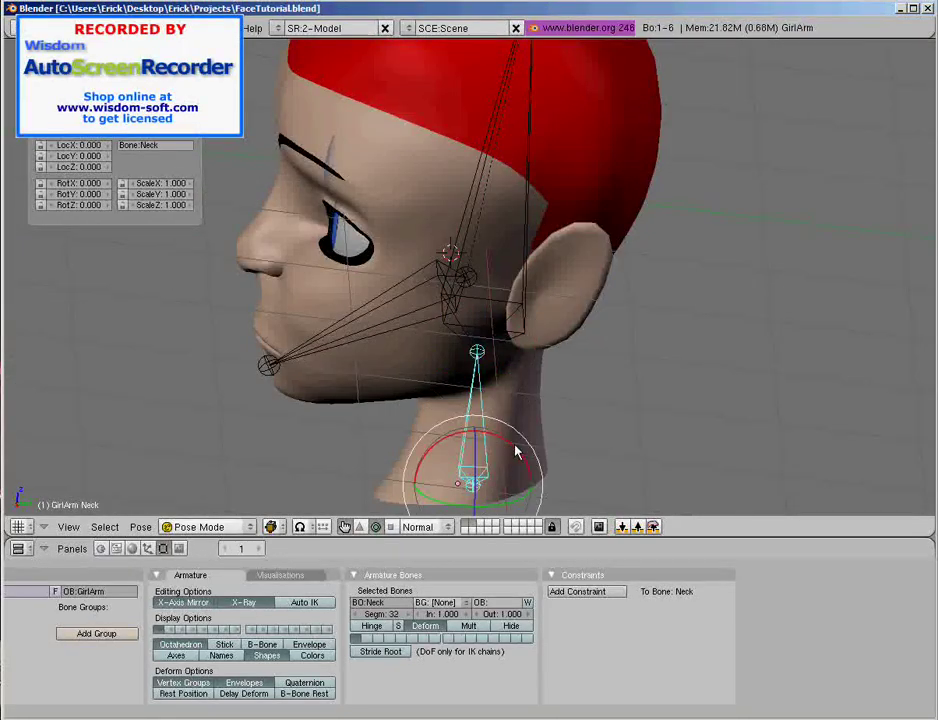
key(r)
click(549, 454)
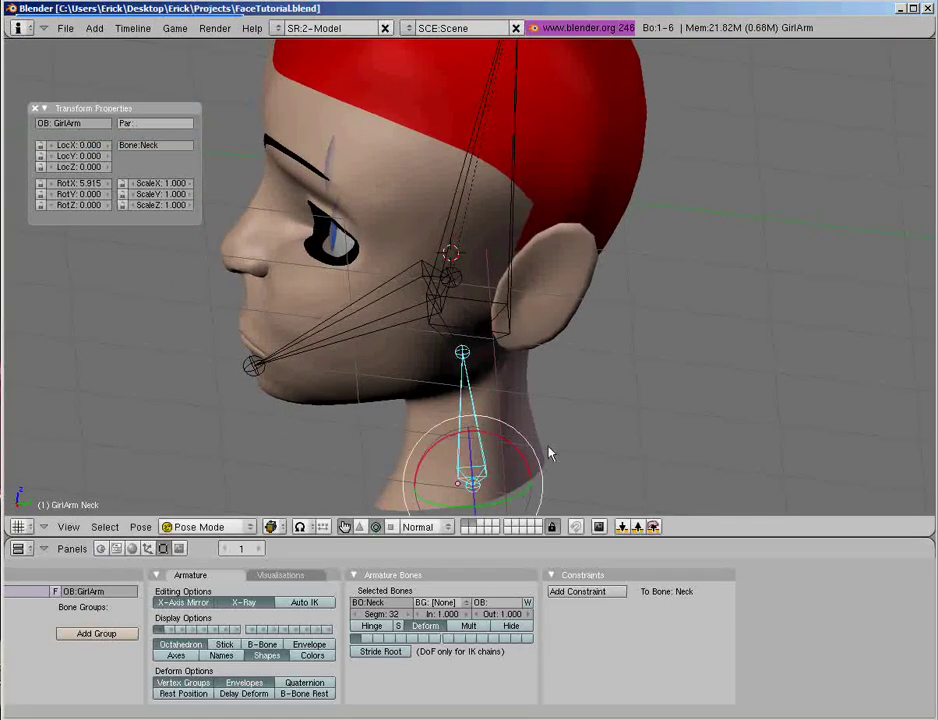
Step: Try rotating the Head bone freely and cancel the rotation
middle_drag(547, 446, 450, 258)
right_click(452, 265)
key(r)
right_click(425, 292)
scroll(425, 292, down, 2)
shift+middle_drag(464, 376, 438, 358)
scroll(438, 358, up, 3)
middle_drag(463, 299, 454, 339)
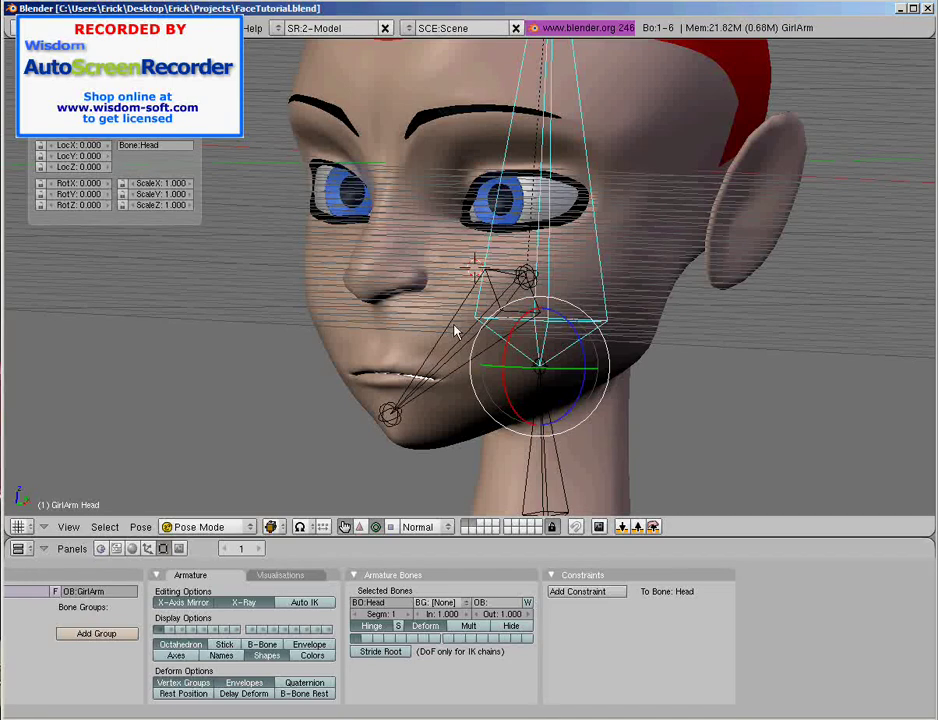
Step: Try opening the mouth by rotating the JawGEO bone about 25 degrees on X, and clear its rotation
middle_drag(455, 332, 430, 325)
right_click(478, 370)
drag(474, 277, 472, 287)
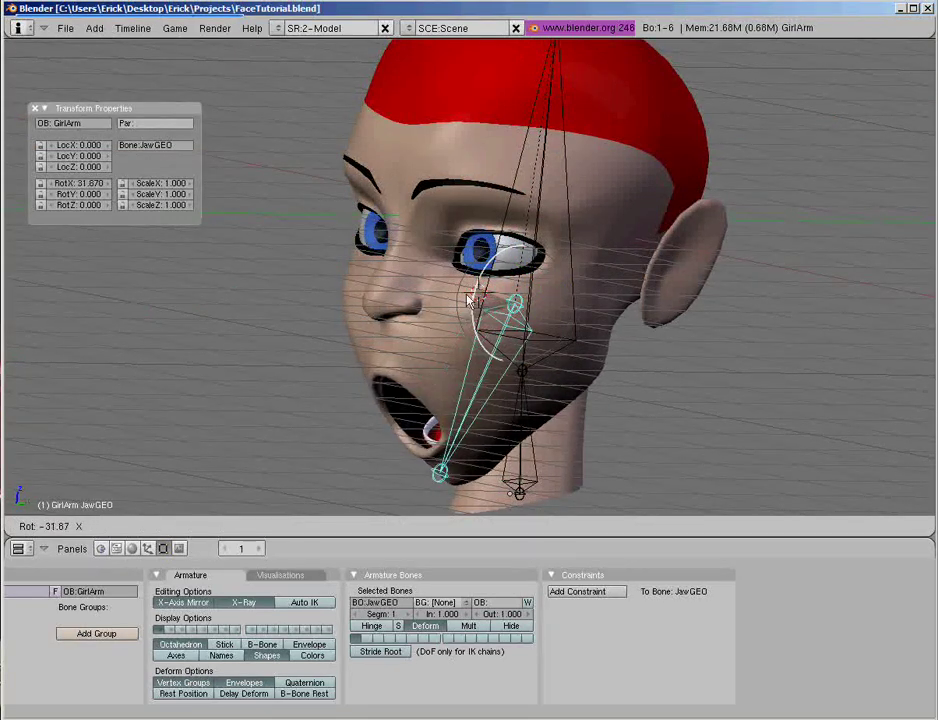
click(463, 306)
middle_drag(463, 308, 405, 328)
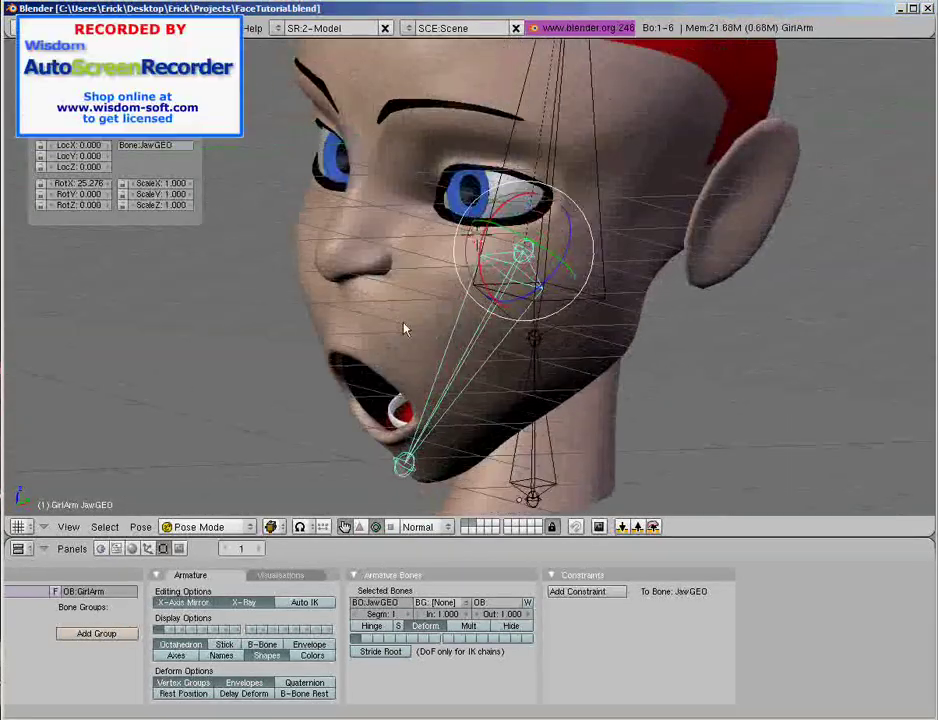
key(KP_3)
key(alt+r)
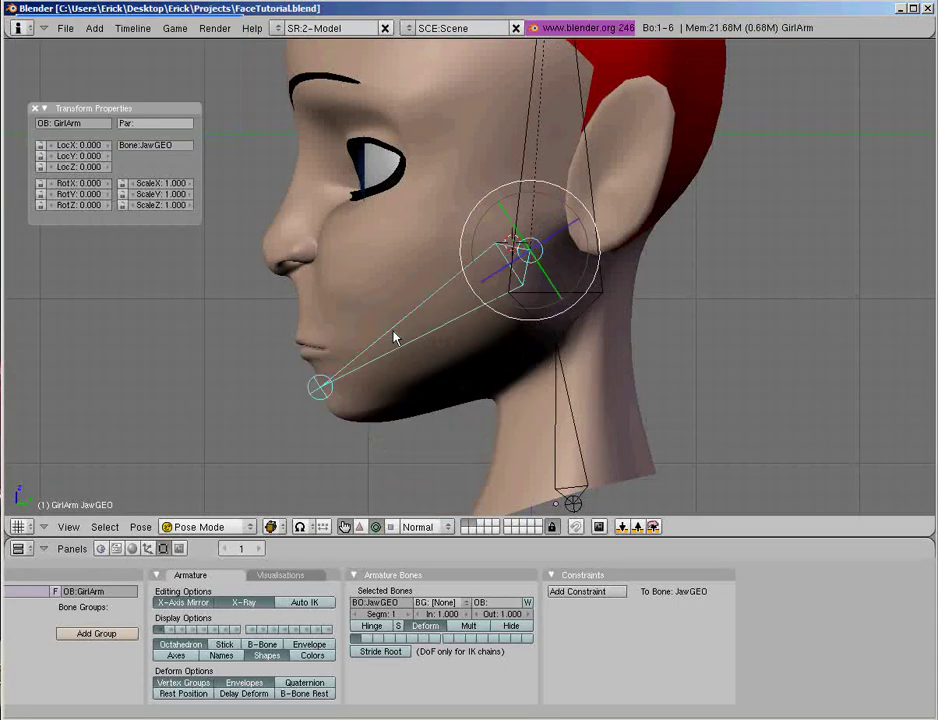
Step: Display the armature's last bone layer together with the first one, and deselect all bones
middle_drag(389, 373, 411, 420)
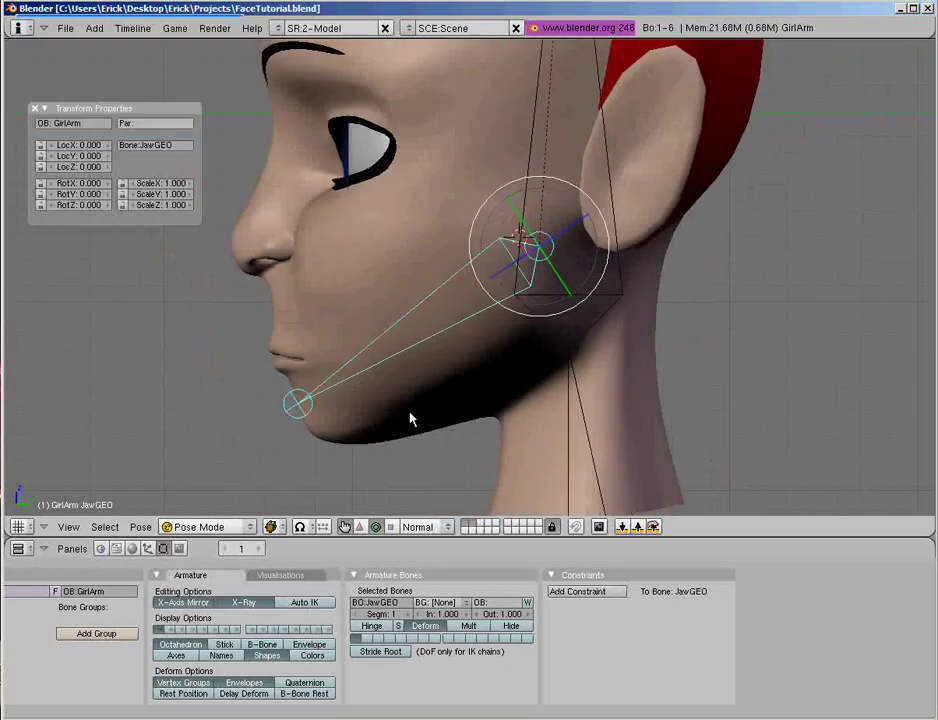
shift+click(328, 631)
scroll(500, 360, down, 2)
middle_drag(530, 357, 580, 376)
key(a)
scroll(500, 358, up, 2)
Step: Select the Head, JawGEO and Neck bones in turn to identify the main bones of the rig
right_click(553, 323)
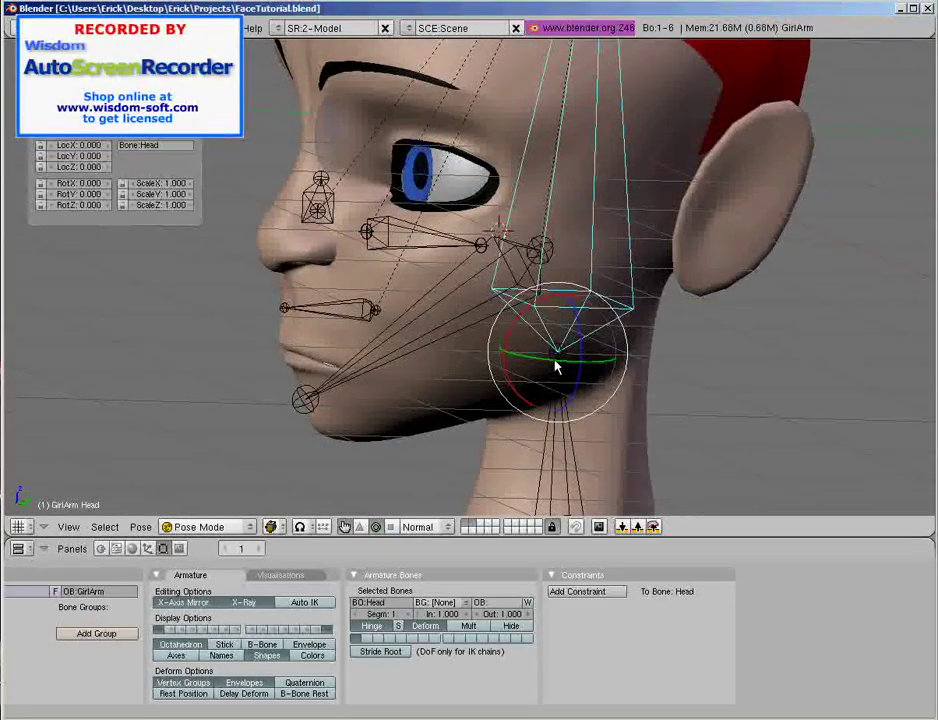
scroll(560, 452, down, 3)
right_click(530, 341)
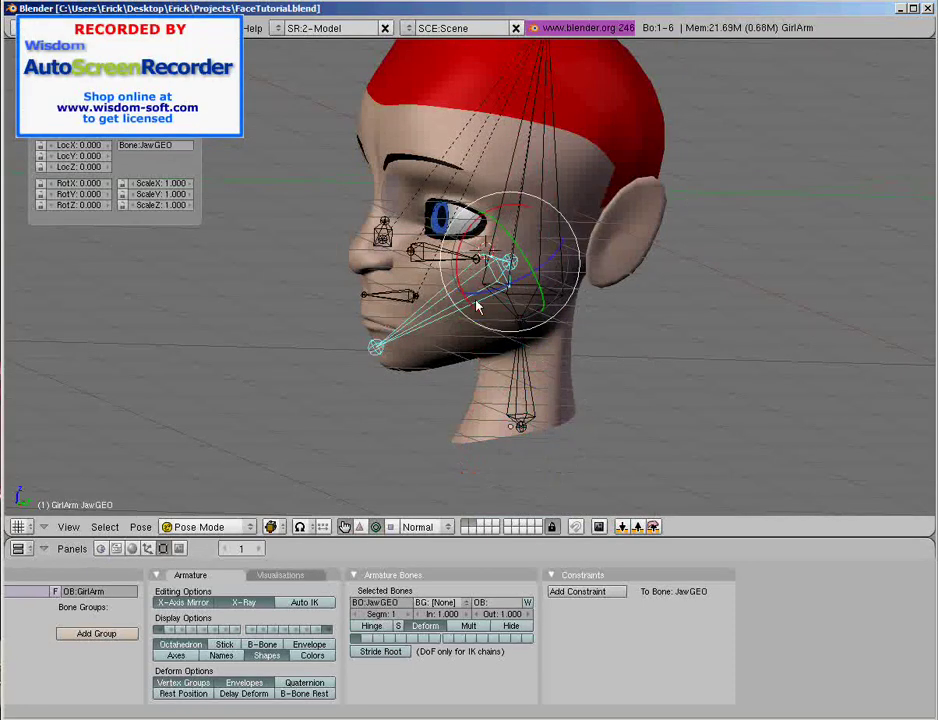
right_click(533, 289)
right_click(495, 277)
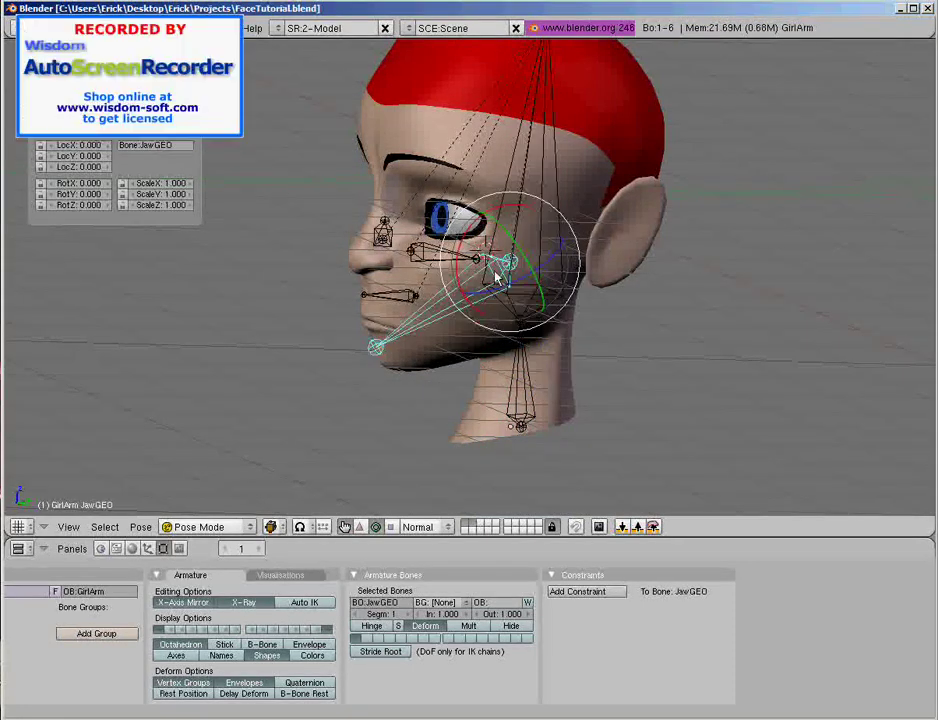
right_click(532, 405)
right_click(554, 273)
right_click(433, 316)
Step: Try moving the UperLip bone twice, cancelling each move
middle_drag(433, 316, 540, 352)
scroll(500, 370, up, 2)
right_click(408, 374)
middle_drag(408, 376, 585, 330)
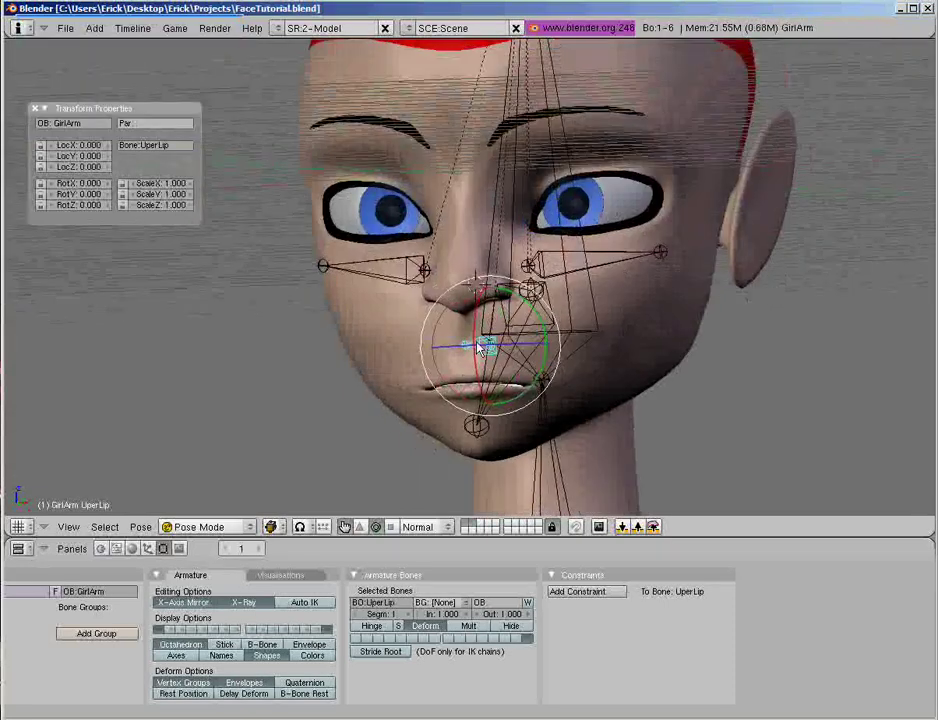
key(g)
key(Escape)
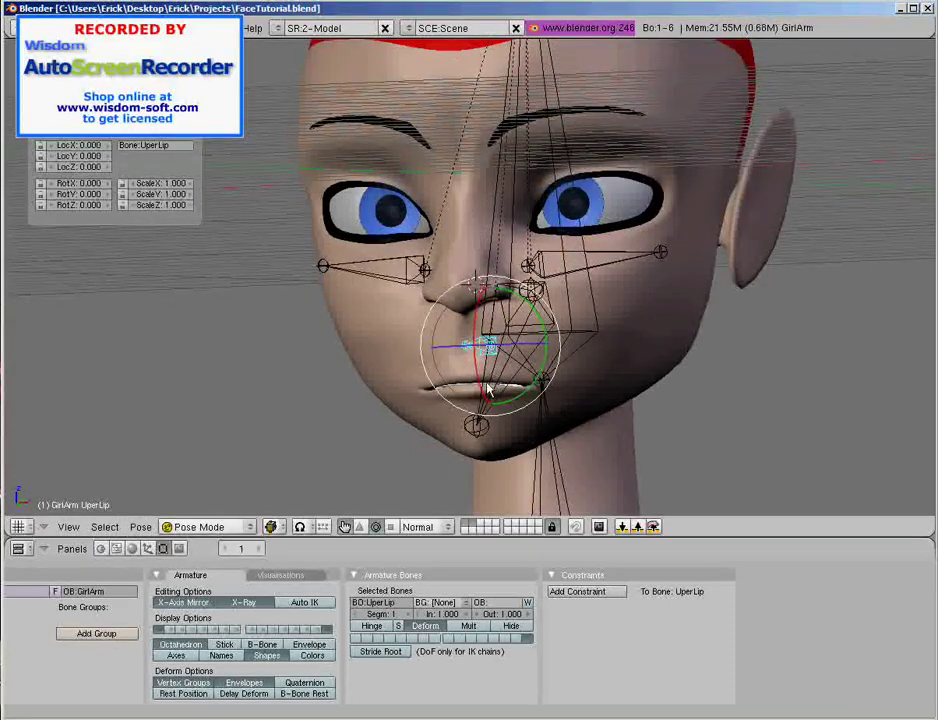
key(g)
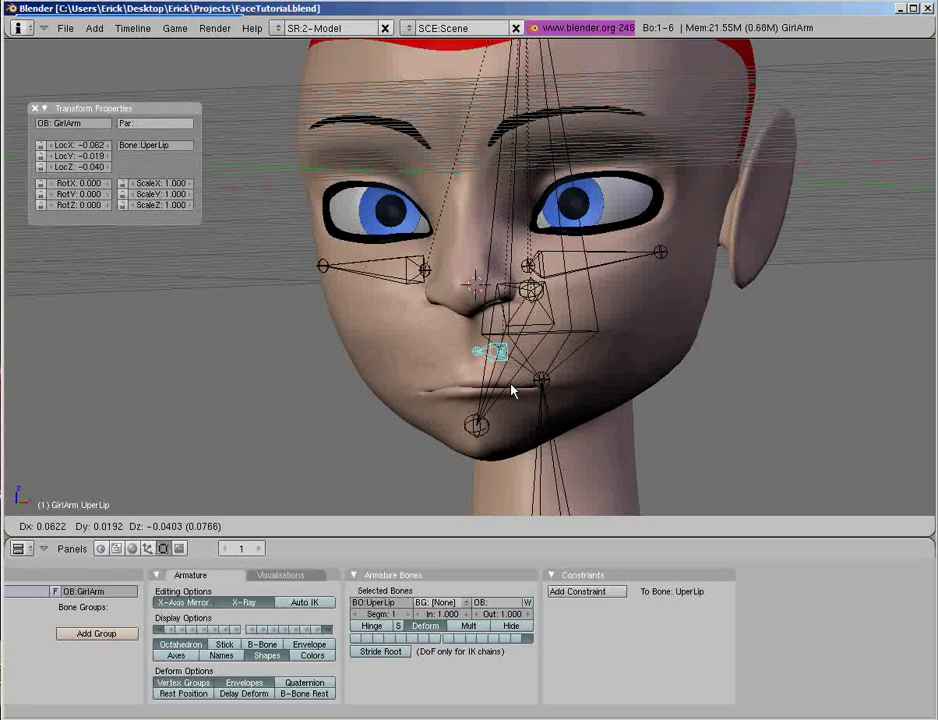
key(Escape)
Step: Select the Cheek.R bone, and try another move of the UperLip bone from the side
right_click(385, 272)
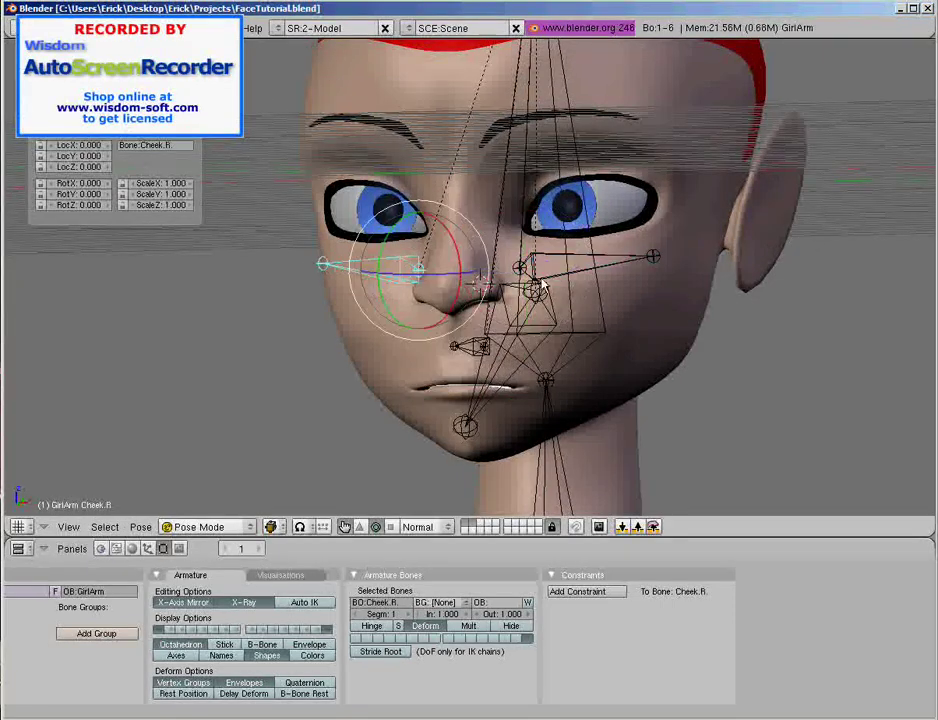
right_click(467, 352)
middle_drag(467, 352, 375, 338)
key(g)
right_click(419, 371)
Step: Pull the UperLip bone far out in front of the face to exaggerate the lip deformation
middle_drag(421, 370, 507, 347)
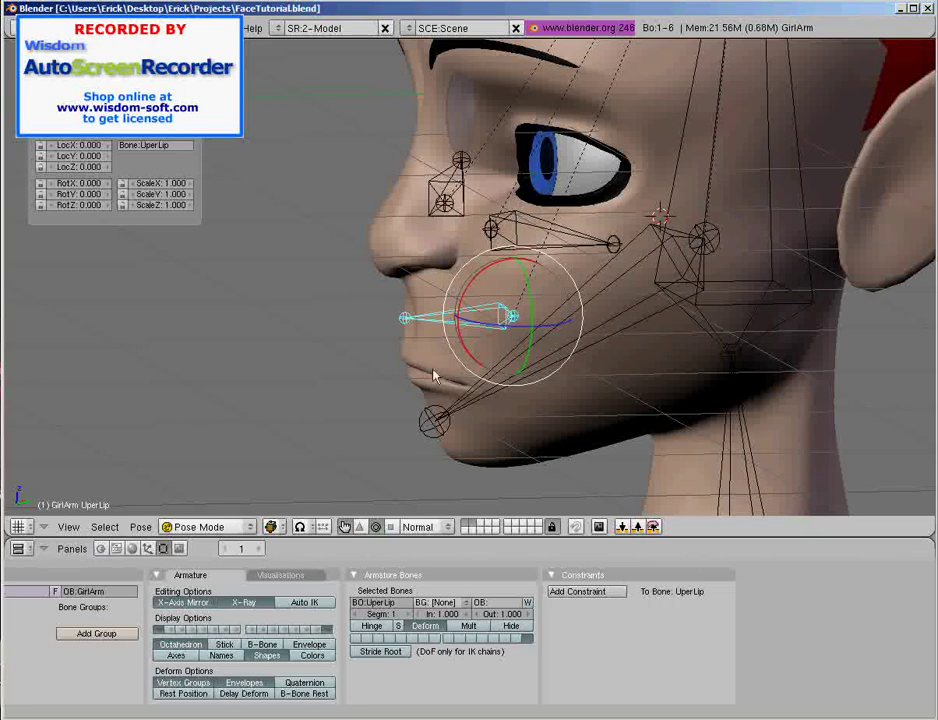
right_click(466, 400)
right_click(448, 328)
right_click(468, 403)
middle_drag(473, 320, 530, 302)
right_click(526, 296)
key(g)
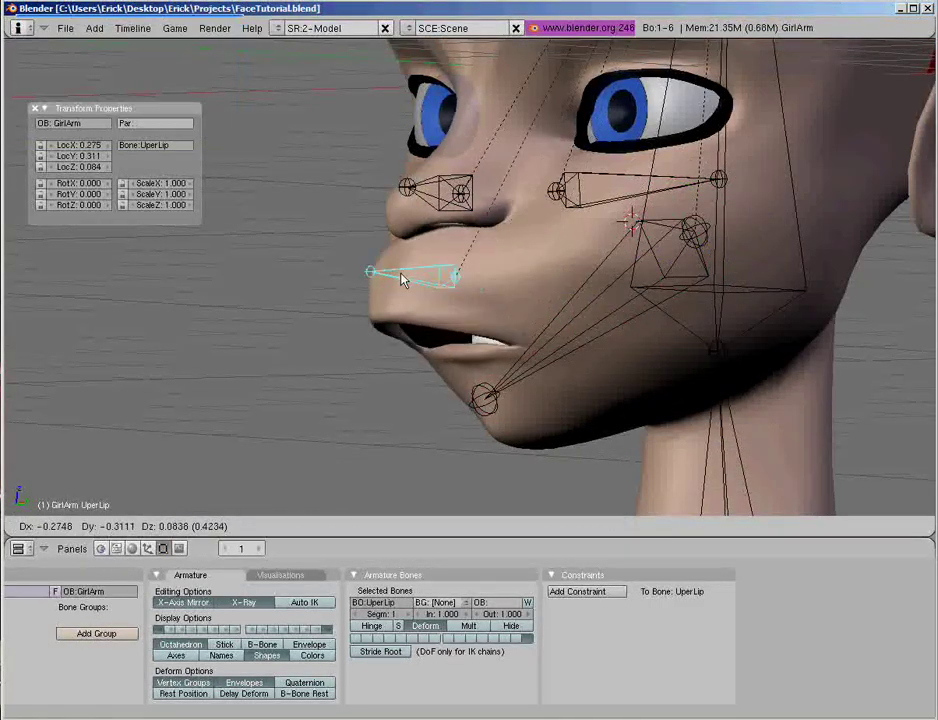
click(281, 276)
Step: Pull the Cheek.L and Cheek.R bones outward to opposite sides of the face
scroll(580, 268, down, 2)
middle_drag(584, 268, 692, 258)
right_click(698, 222)
key(g)
click(908, 208)
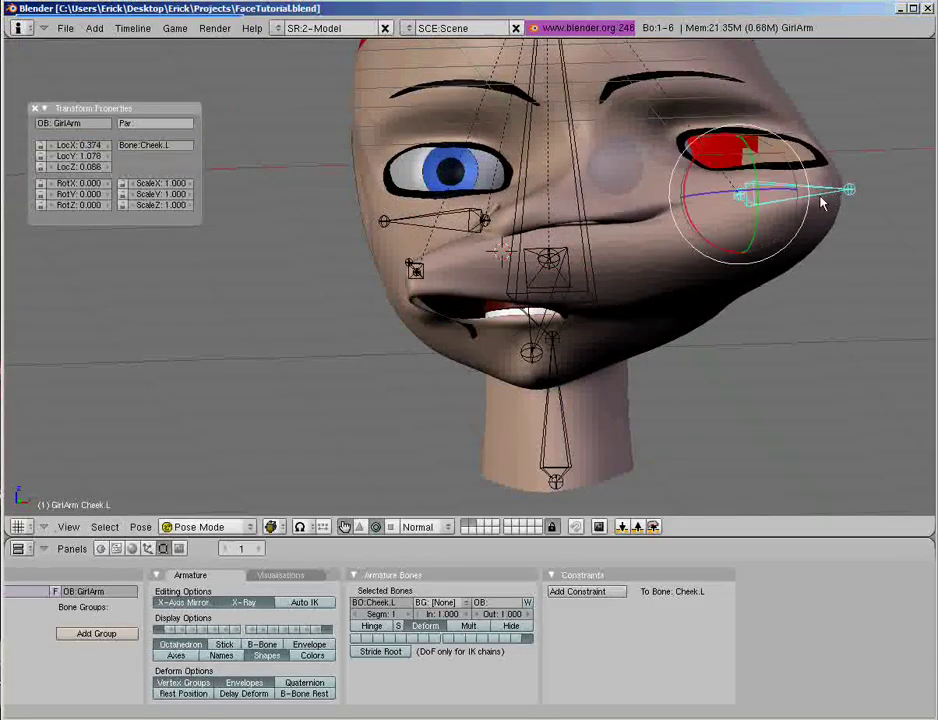
right_click(463, 231)
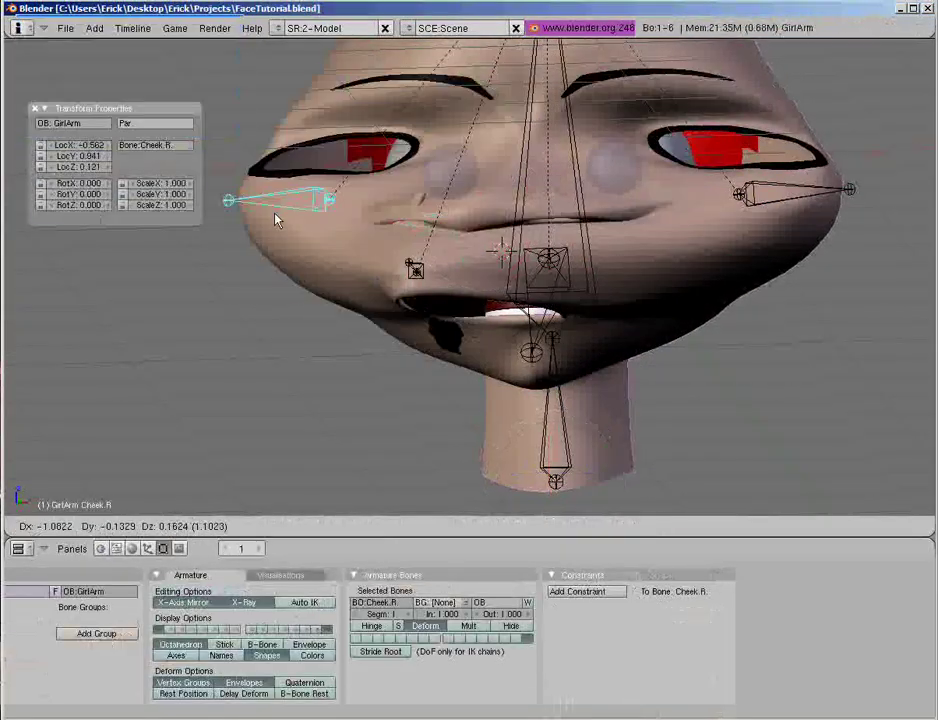
click(274, 216)
Step: Try moving the JawGEO bone, cancel the move, and deselect all bones
middle_drag(361, 182, 537, 197)
middle_drag(432, 279, 477, 370)
right_click(480, 362)
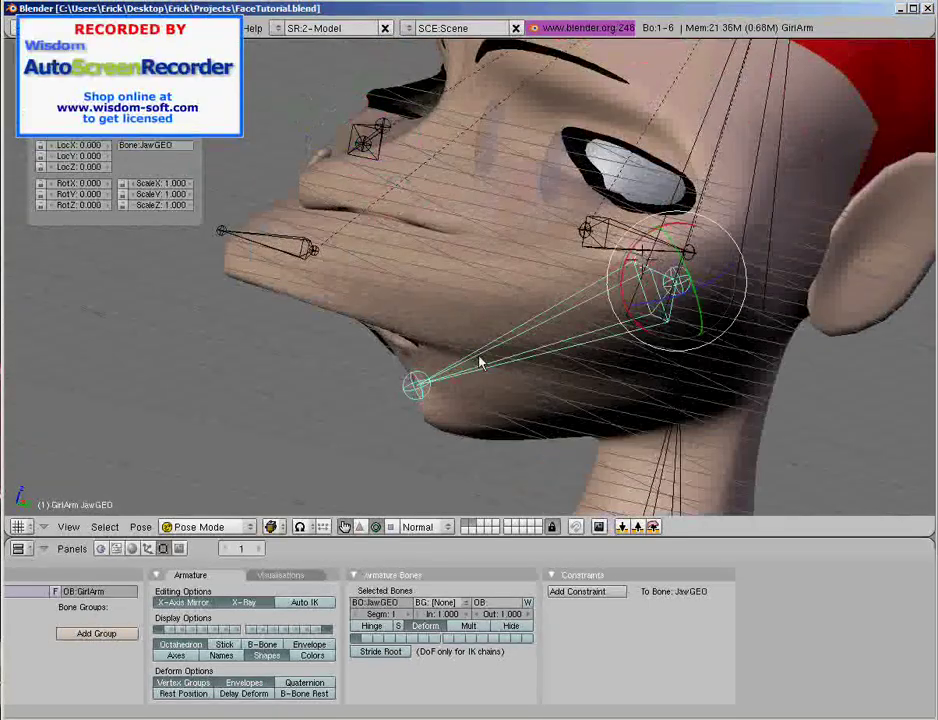
key(g)
right_click(616, 234)
key(a)
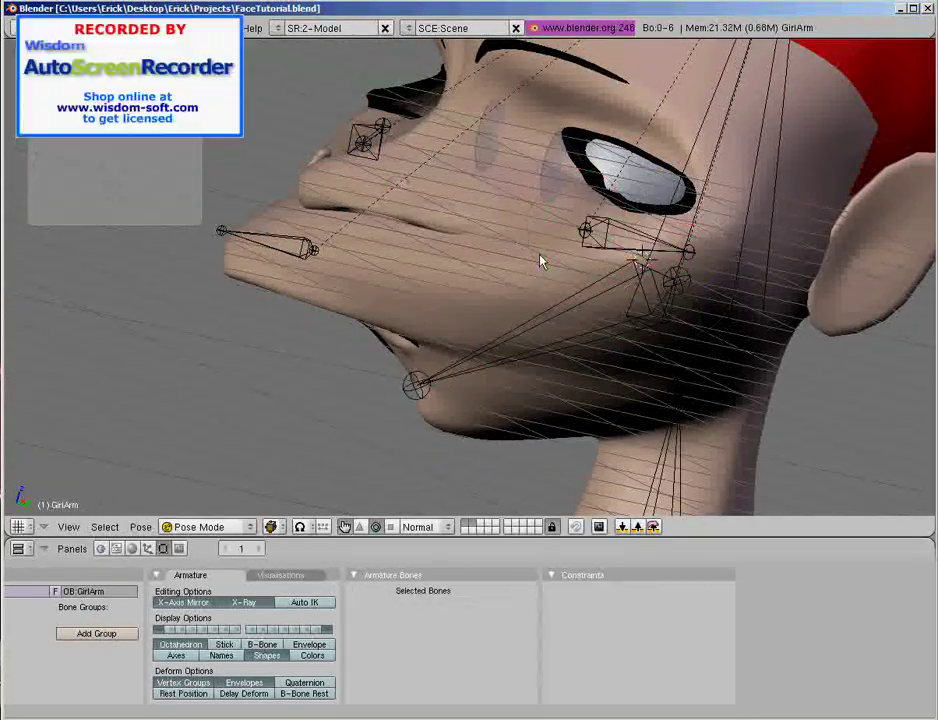
Step: Clear the location and rotation of all bones, and deselect them
key(a)
key(alt+g)
key(alt+r)
scroll(438, 331, down, 2)
key(a)
Step: Try moving the Cheek.L bone slightly and cancel the move
middle_drag(438, 331, 521, 330)
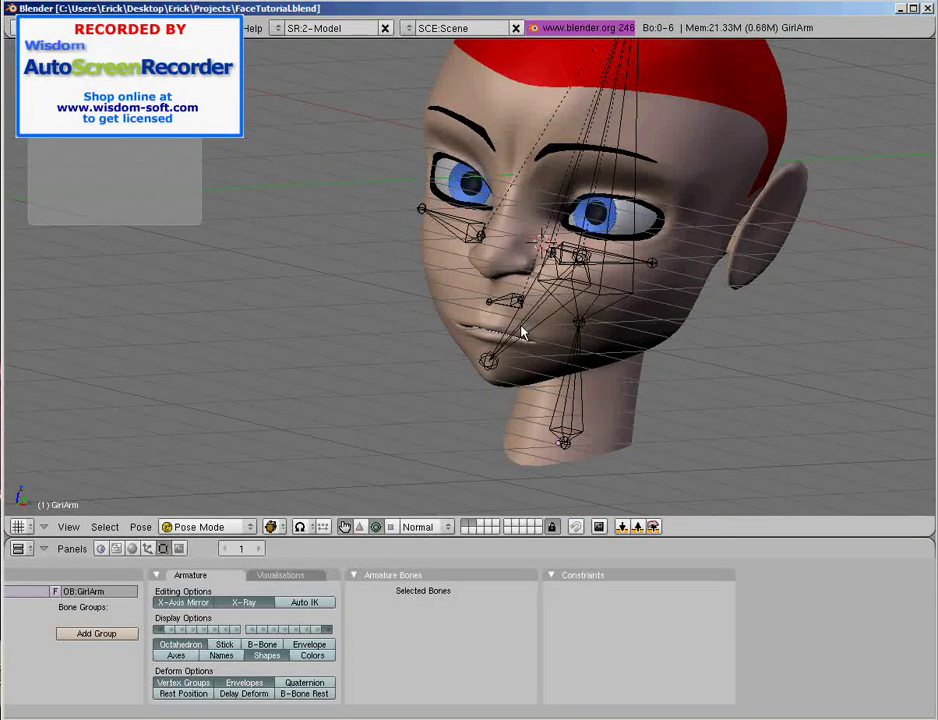
scroll(520, 333, up, 2)
scroll(599, 285, up, 1)
shift+middle_drag(599, 285, 505, 342)
right_click(520, 293)
middle_drag(520, 293, 584, 266)
scroll(584, 266, down, 2)
key(g)
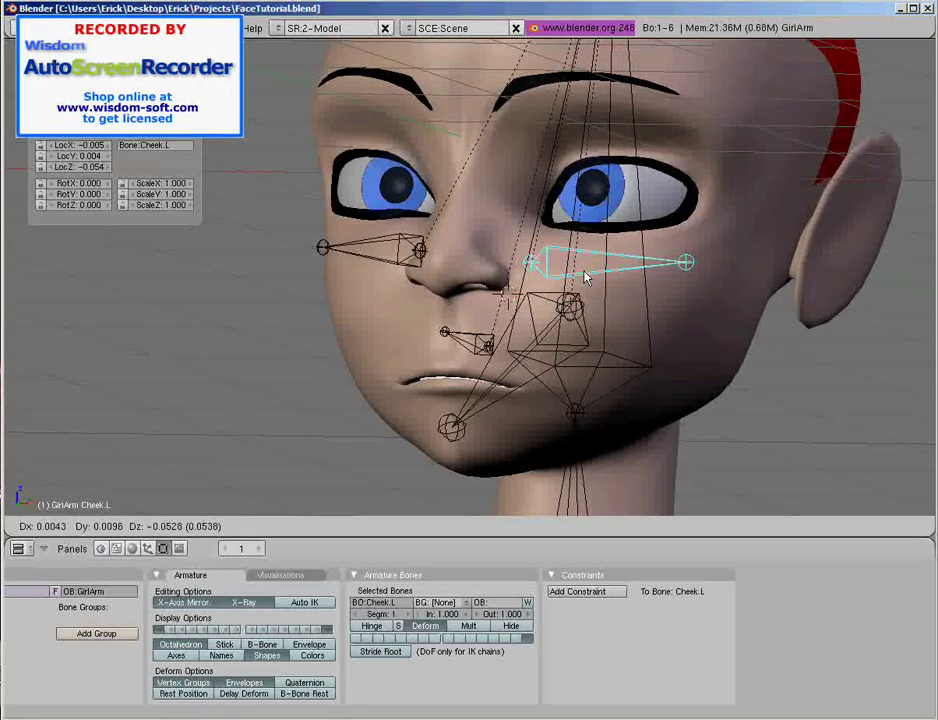
right_click(584, 271)
Step: Hide the armature's last bone layer and select the JawGEO bone
shift+click(327, 629)
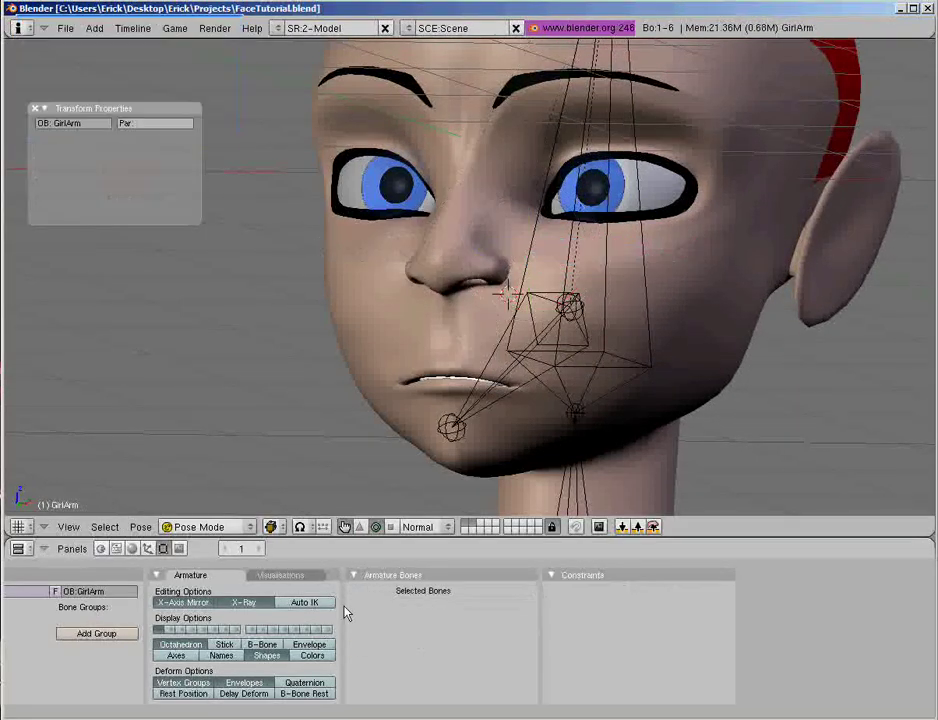
scroll(576, 297, up, 2)
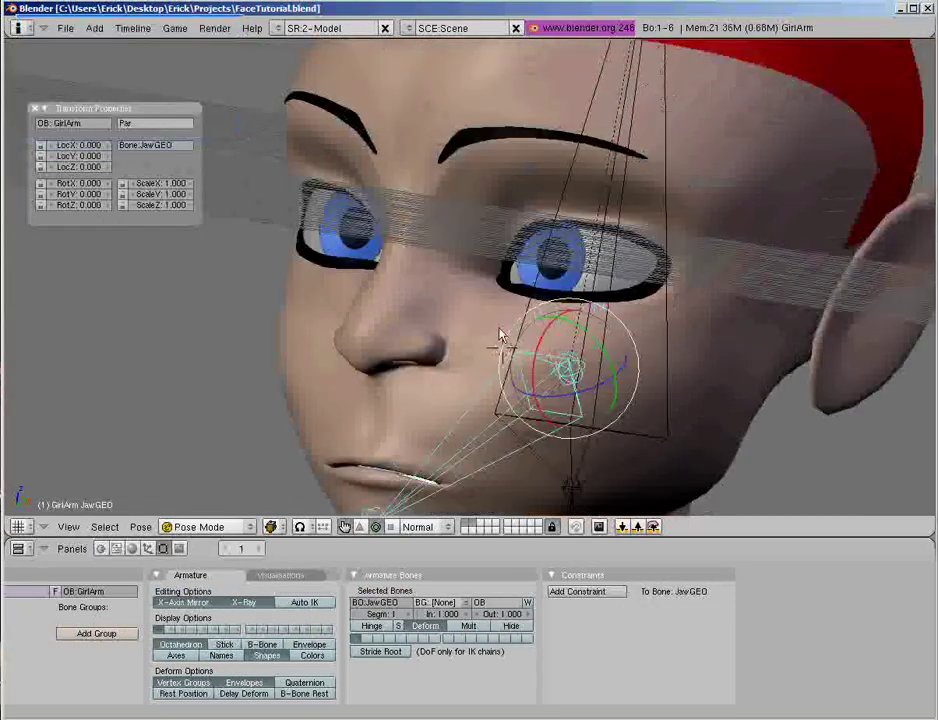
middle_drag(499, 330, 508, 340)
scroll(508, 340, down, 2)
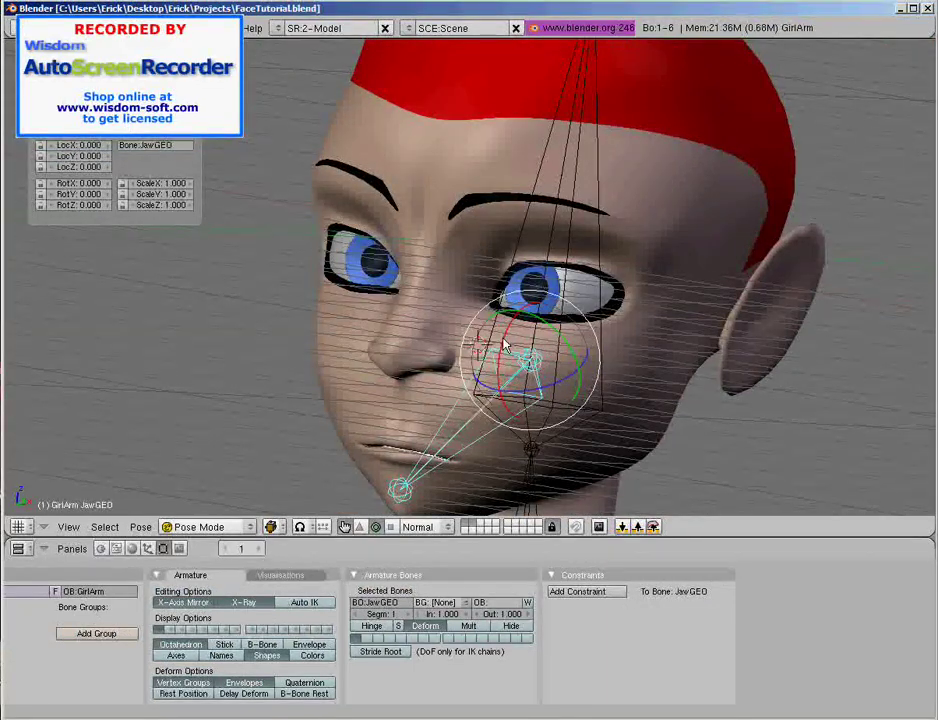
middle_drag(505, 345, 578, 371)
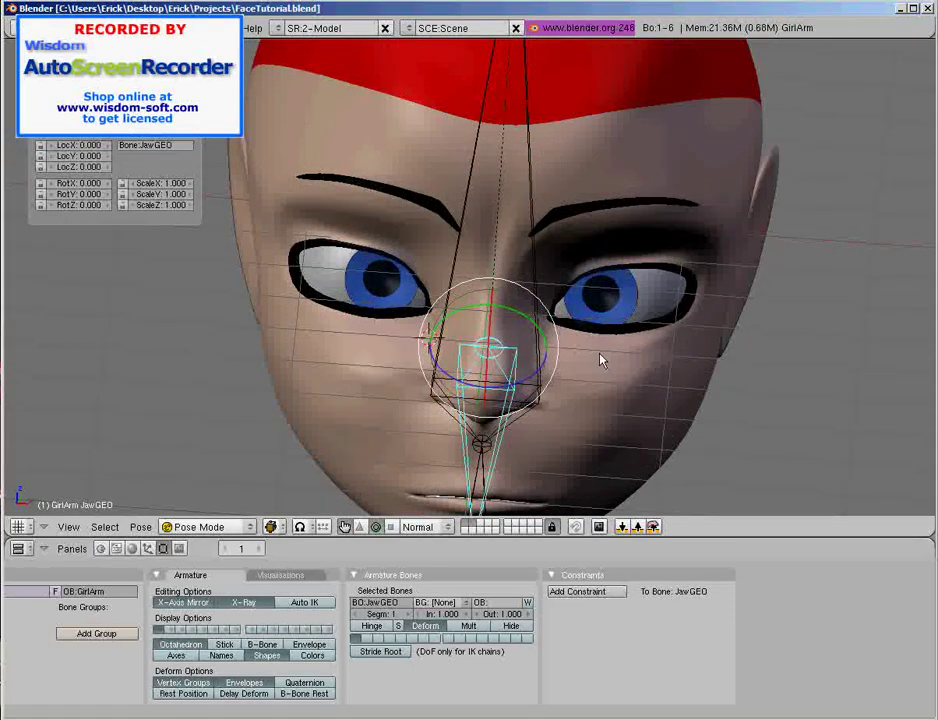
Step: Try rotating the JawGEO bone open twice in side view, cancelling each rotation
scroll(589, 357, down, 2)
right_click(597, 295)
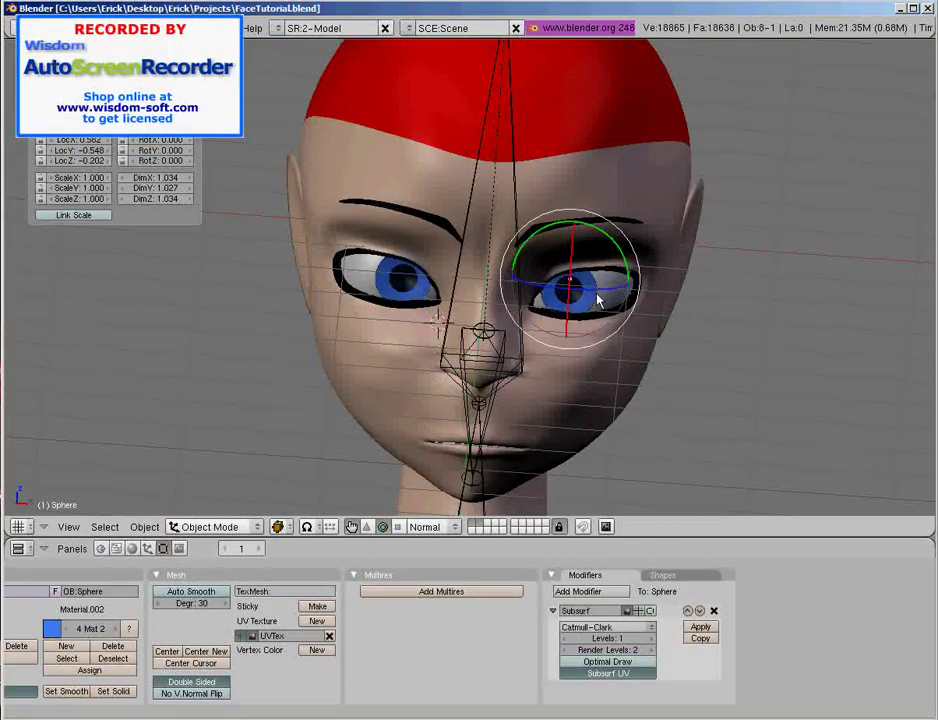
key(KP_1)
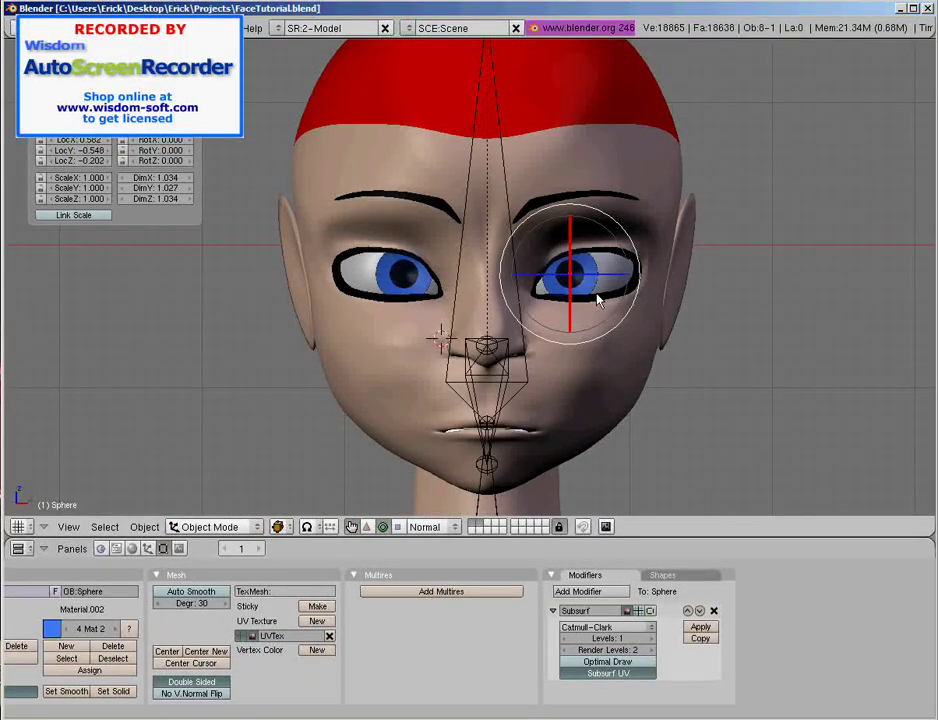
key(KP_3)
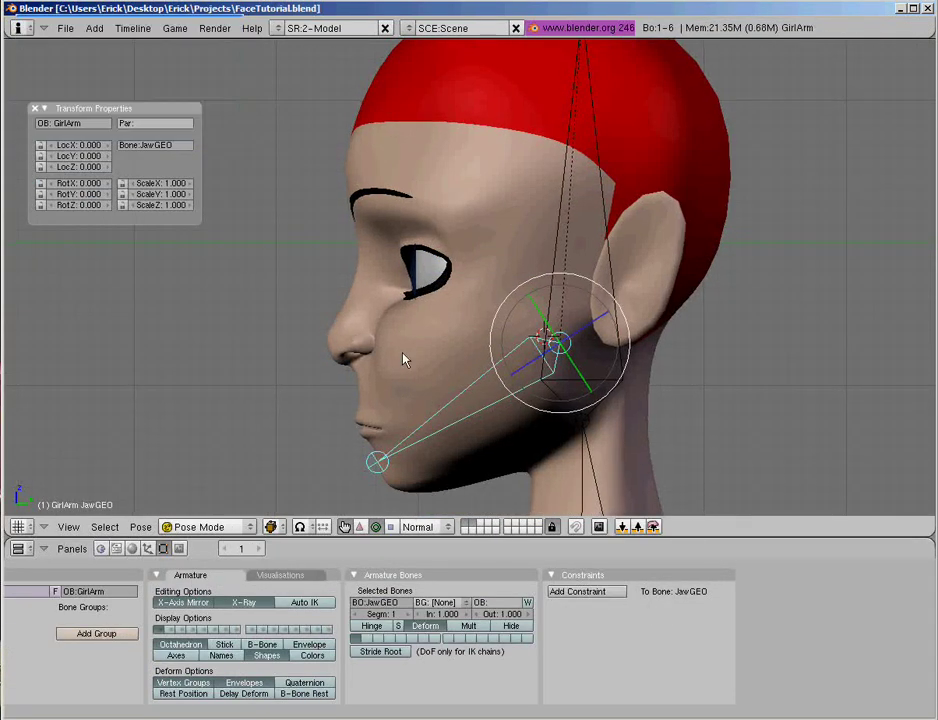
key(r)
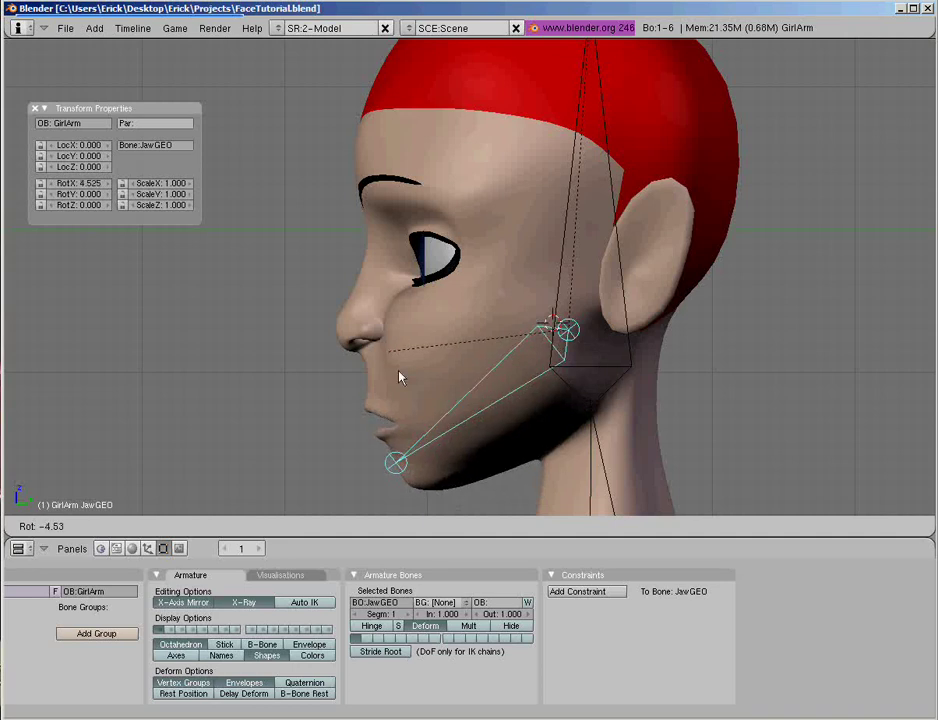
right_click(414, 411)
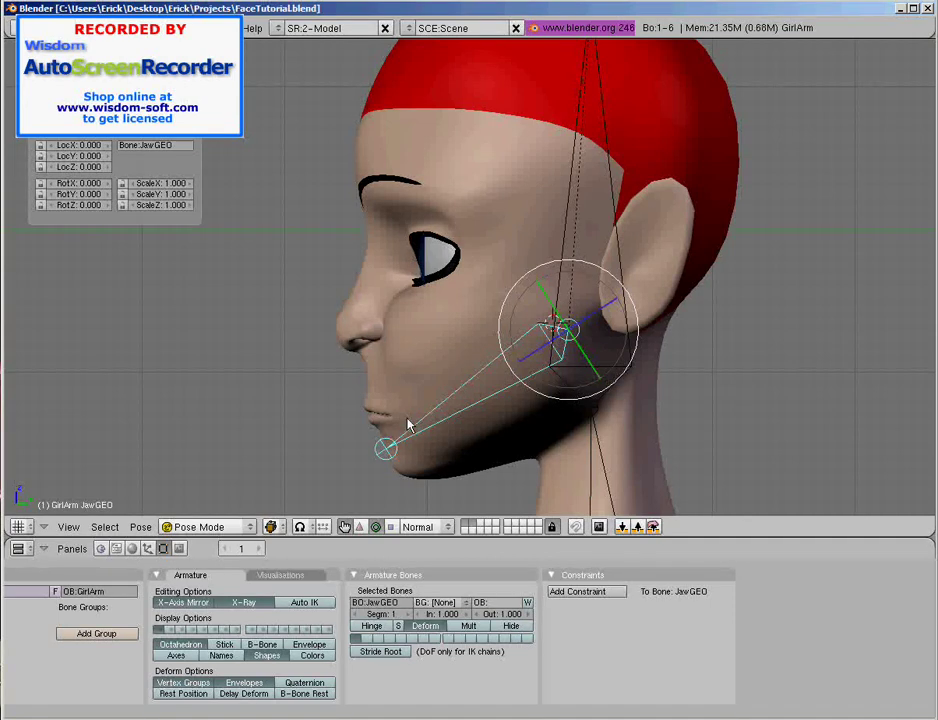
key(r)
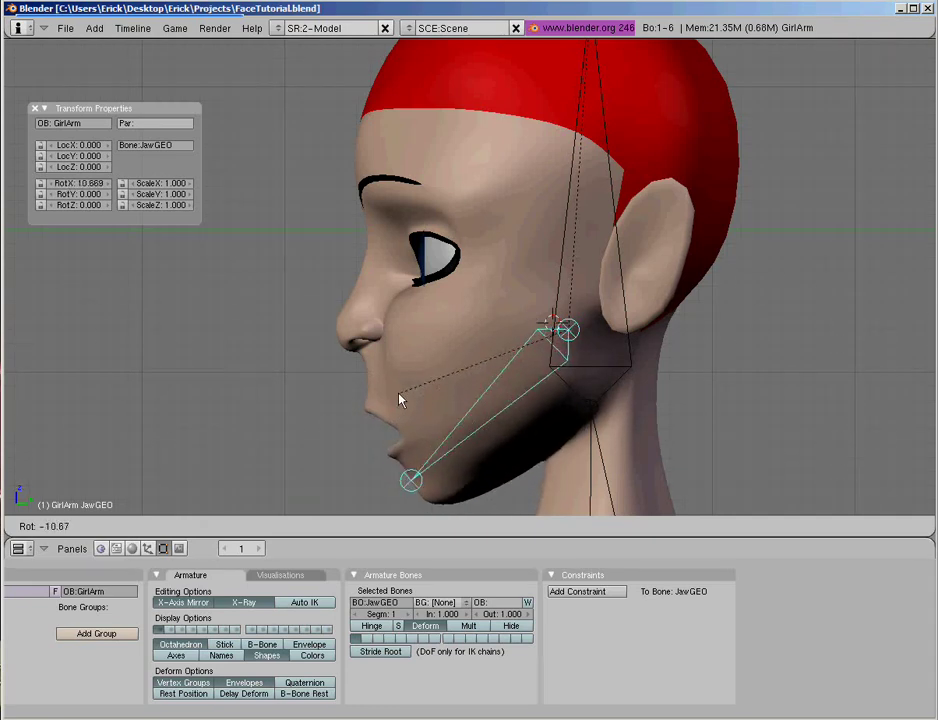
right_click(404, 423)
Step: Display the scene in wireframe and snap the 3D cursor to the character's left eye sphere
scroll(407, 378, up, 3)
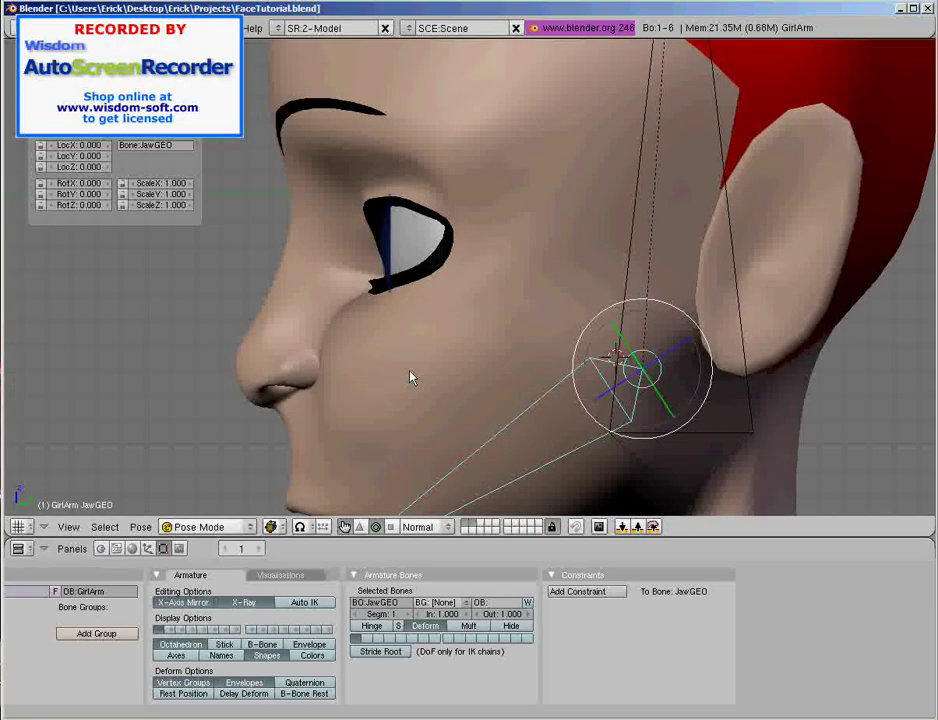
key(KP_1)
right_click(610, 340)
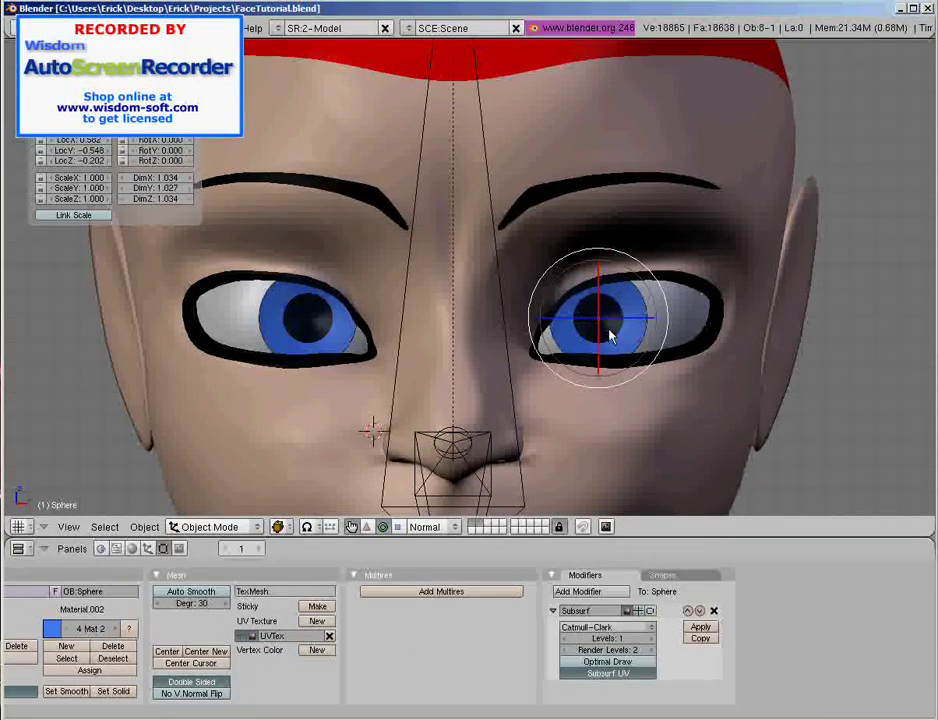
scroll(611, 335, down, 2)
mouse_move(547, 278)
middle_down()
mouse_move(461, 335)
mouse_move(477, 360)
mouse_move(490, 325)
middle_up()
key(z)
mouse_move(357, 333)
middle_down()
mouse_move(423, 314)
mouse_move(429, 335)
mouse_move(420, 330)
middle_up()
key(z)
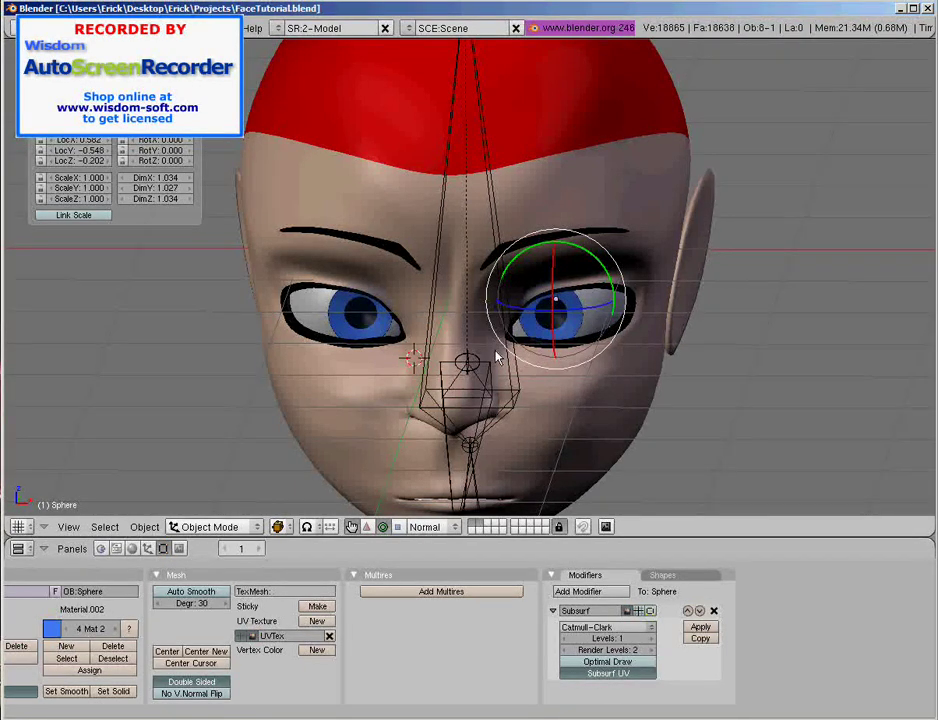
key(z)
key(shift+s)
click(497, 352)
Step: Select the GirlArm armature and enter edit mode on it
middle_drag(497, 355, 468, 300)
right_click(545, 205)
middle_drag(487, 255, 455, 350)
key(Tab)
key(KP_1)
middle_drag(606, 318, 600, 363)
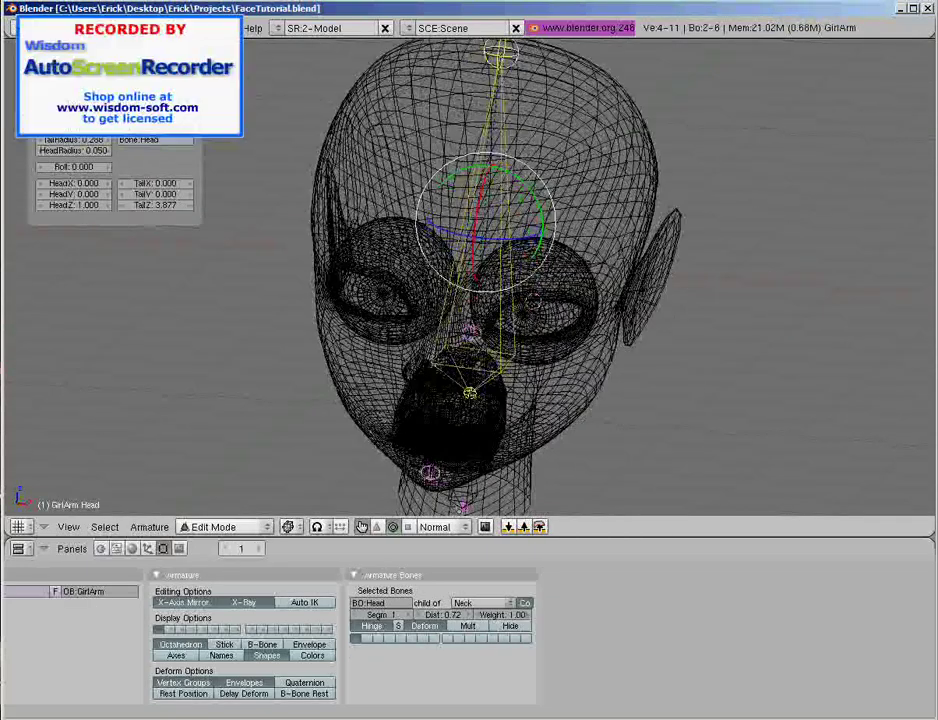
Step: Extrude a mirrored pair of bones from the tip of the Head bone, about 0.845 units sideways along the X axis
right_click(512, 55)
key(KP_1)
shift+middle_drag(512, 70, 493, 181)
scroll(493, 181, up, 1)
scroll(493, 181, down, 3)
shift+middle_drag(536, 302, 475, 223)
key(KP_1)
shift+middle_drag(491, 115, 510, 251)
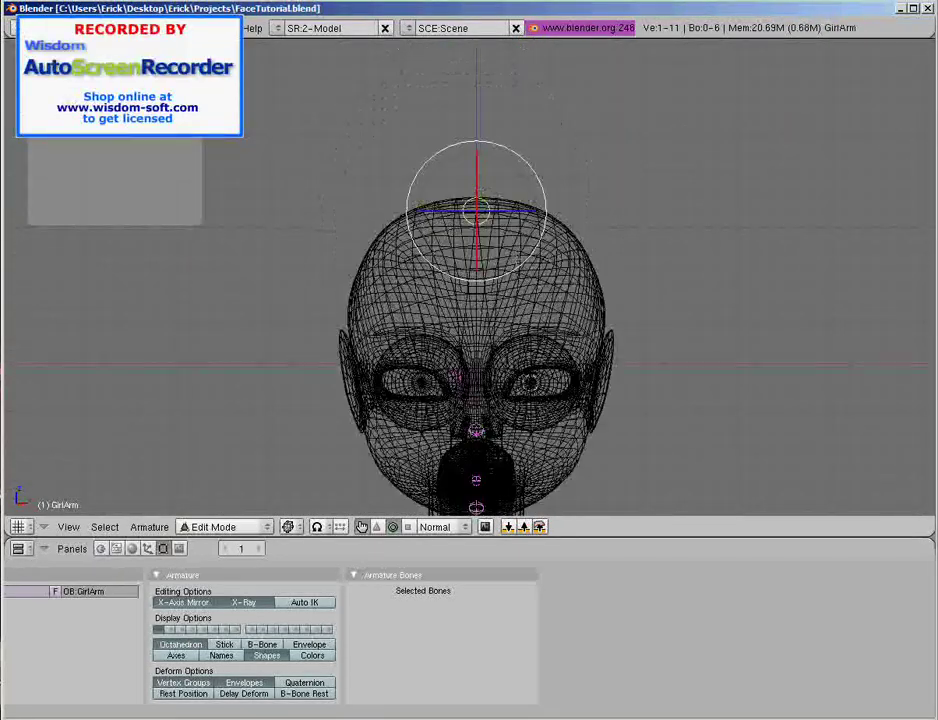
scroll(515, 250, up, 1)
key(shift+e)
key(x)
key(Return)
Step: Clear the Head_L bone's parent and move the bone beside the head, with its base at about X 1.372, Z 3.566
right_click(528, 198)
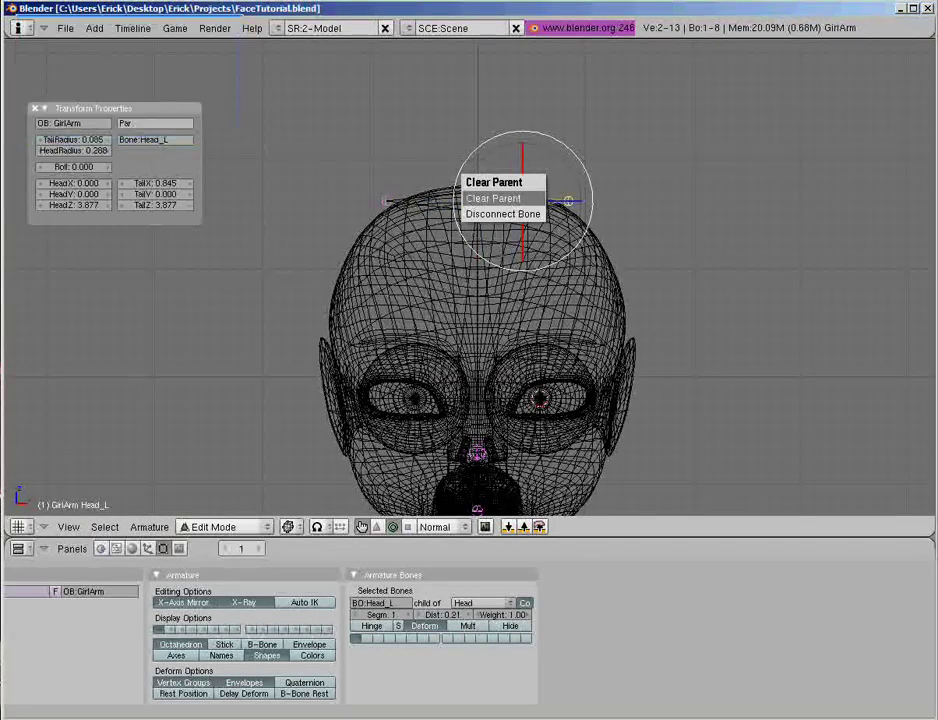
click(493, 198)
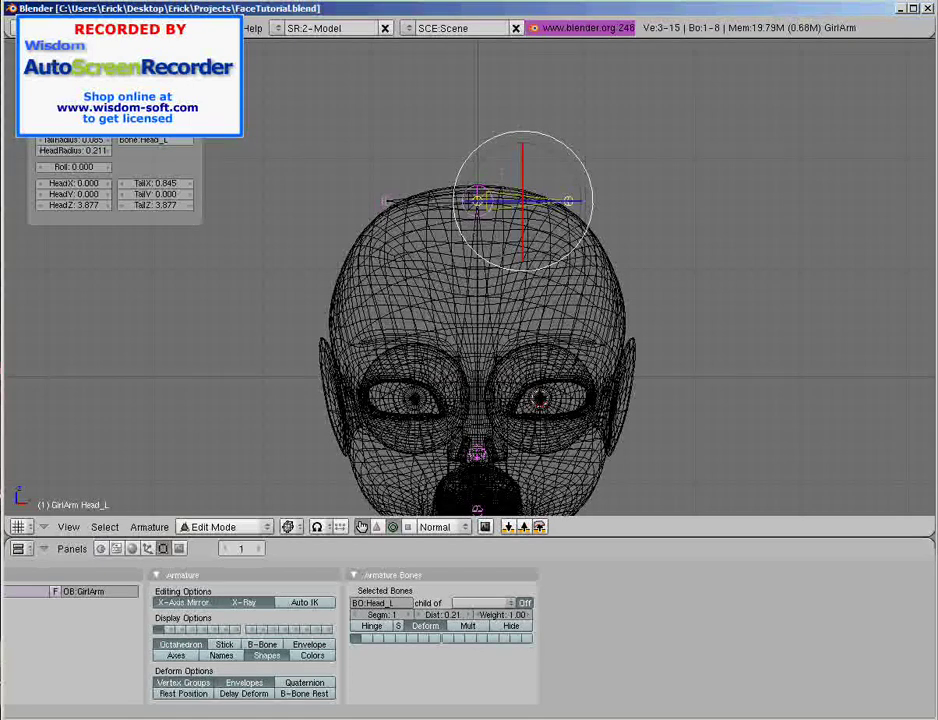
key(g)
click(646, 214)
shift+middle_drag(648, 214, 620, 257)
scroll(620, 257, up, 1)
key(a)
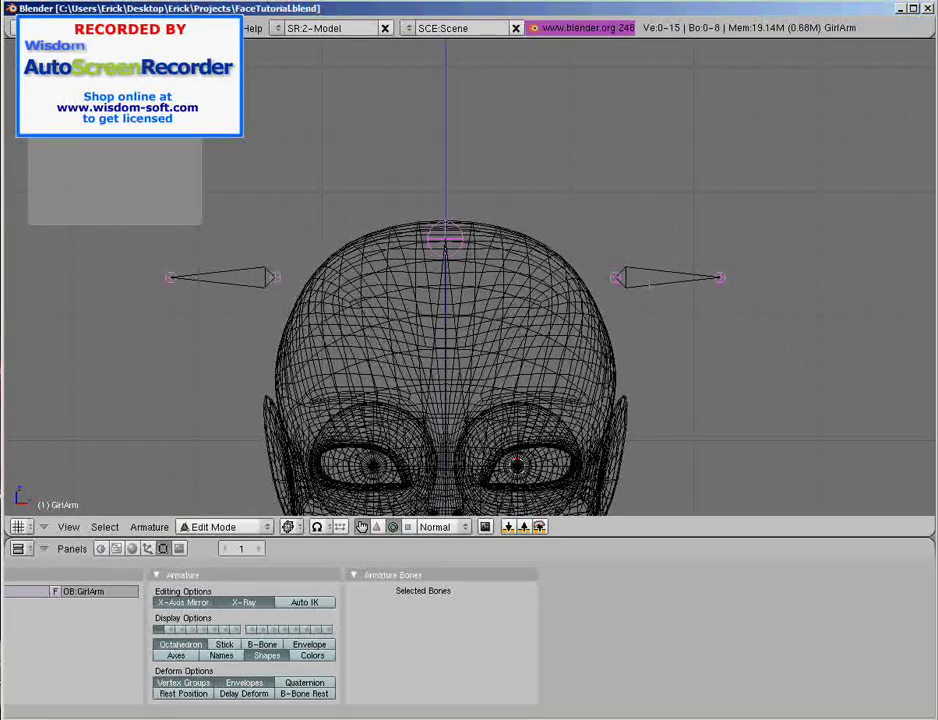
Step: Try rotating the Head_L bone in front view and undo the rotation
right_click(650, 285)
key(r)
click(692, 278)
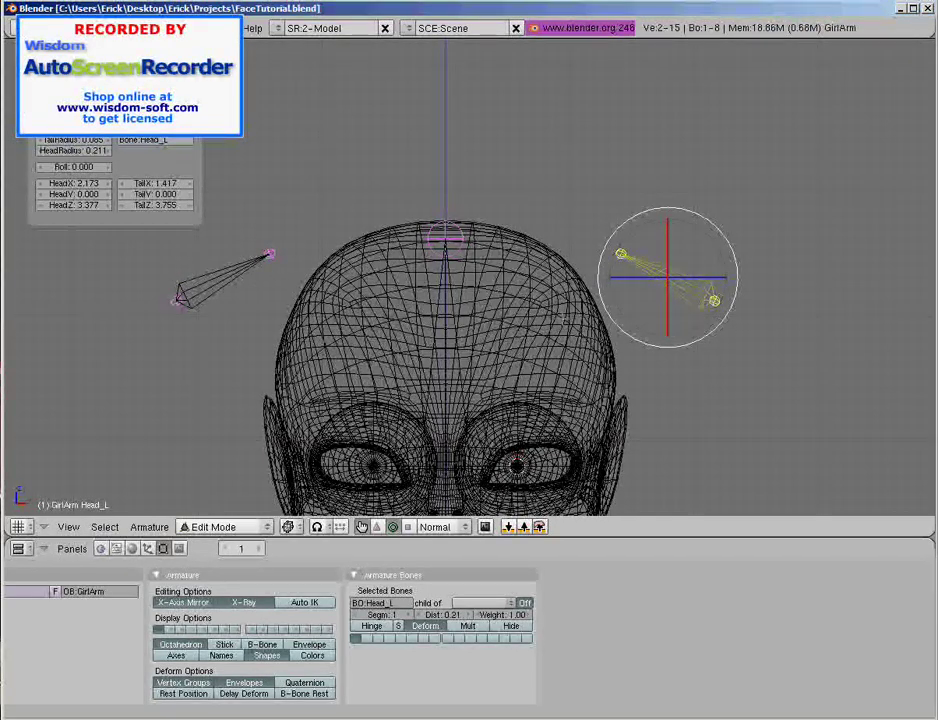
key(ctrl+z)
key(ctrl+z)
Step: Try moving and scaling the Head_L bone from an angled view without keeping the changes
right_click(645, 279)
scroll(645, 280, down, 3)
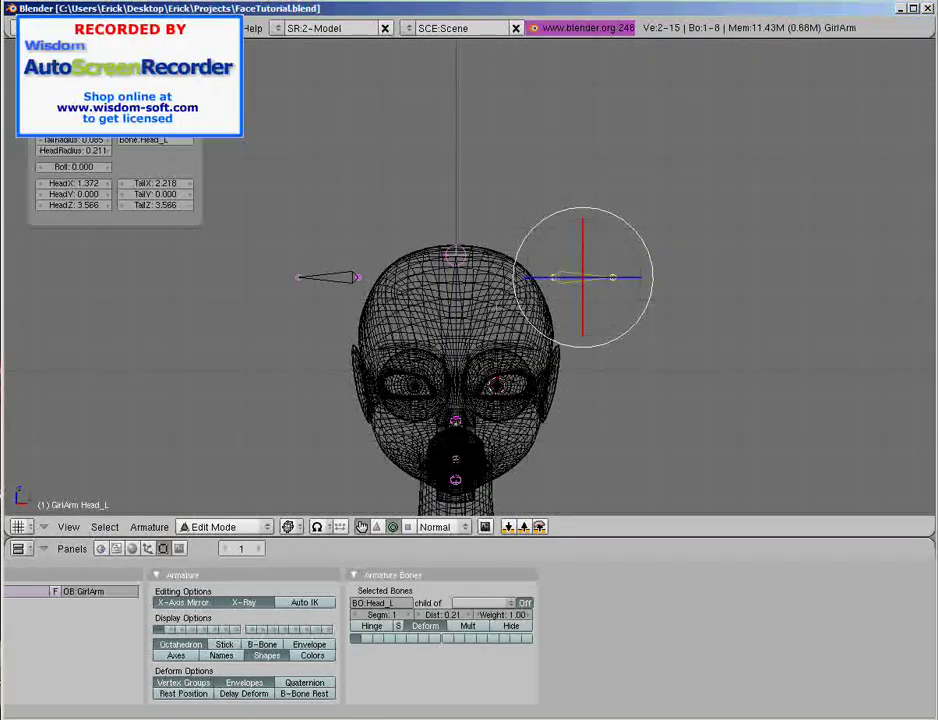
middle_drag(640, 280, 503, 350)
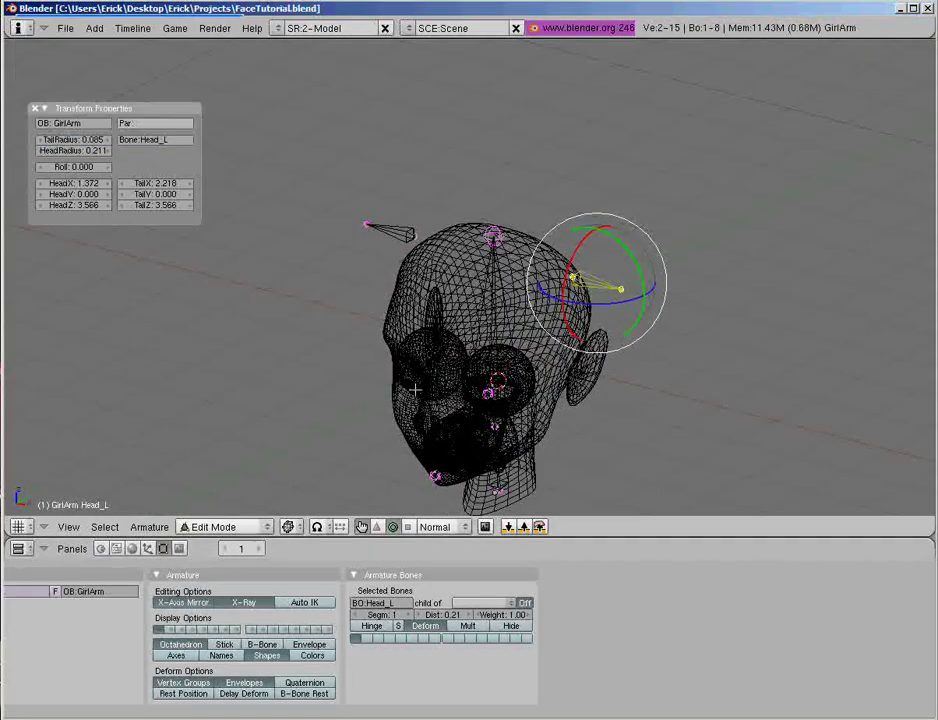
middle_drag(415, 391, 492, 386)
scroll(480, 382, up, 2)
middle_drag(402, 356, 515, 388)
key(g)
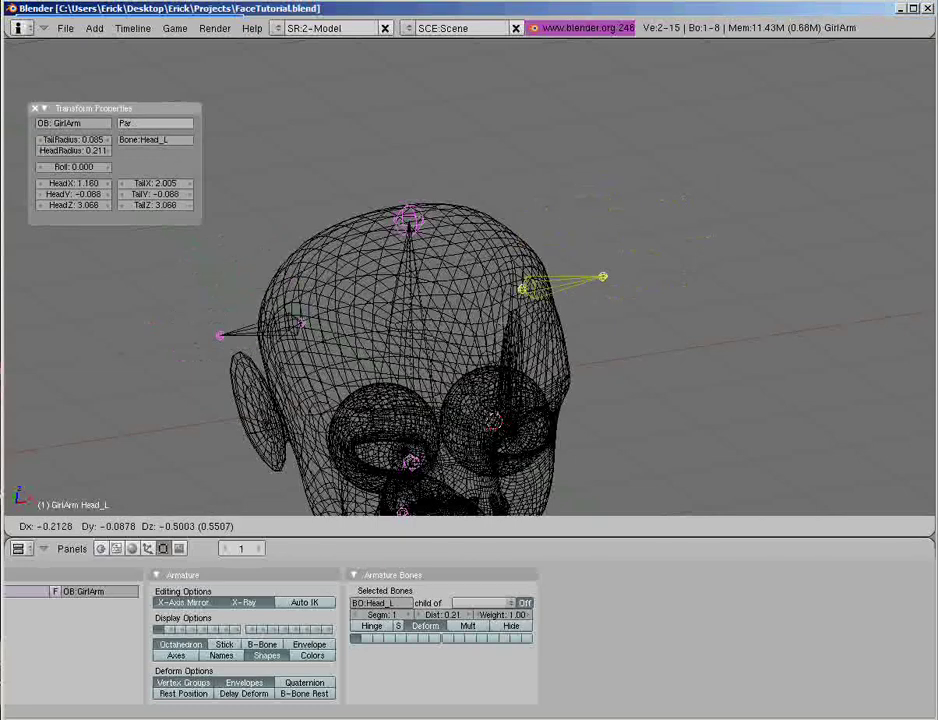
key(Return)
key(s)
key(Return)
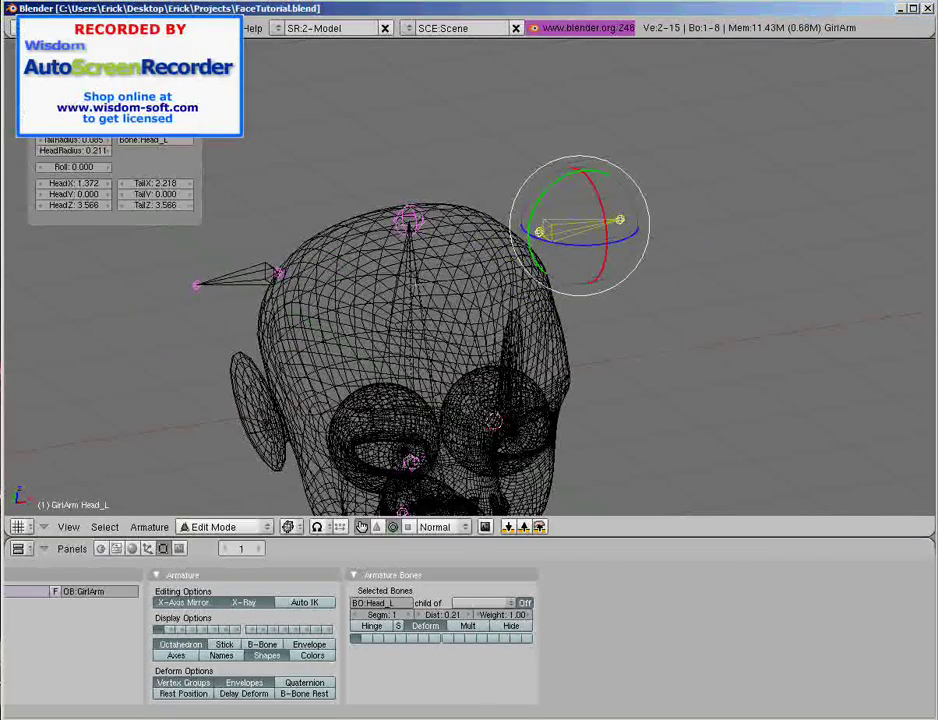
Step: Parent the Head_L bone to the Head bone without connecting it, and raise it along global Z to about 5.199
shift+right_click(411, 290)
key(ctrl+p)
click(430, 307)
middle_drag(430, 307, 325, 308)
right_click(660, 251)
key(g)
key(z)
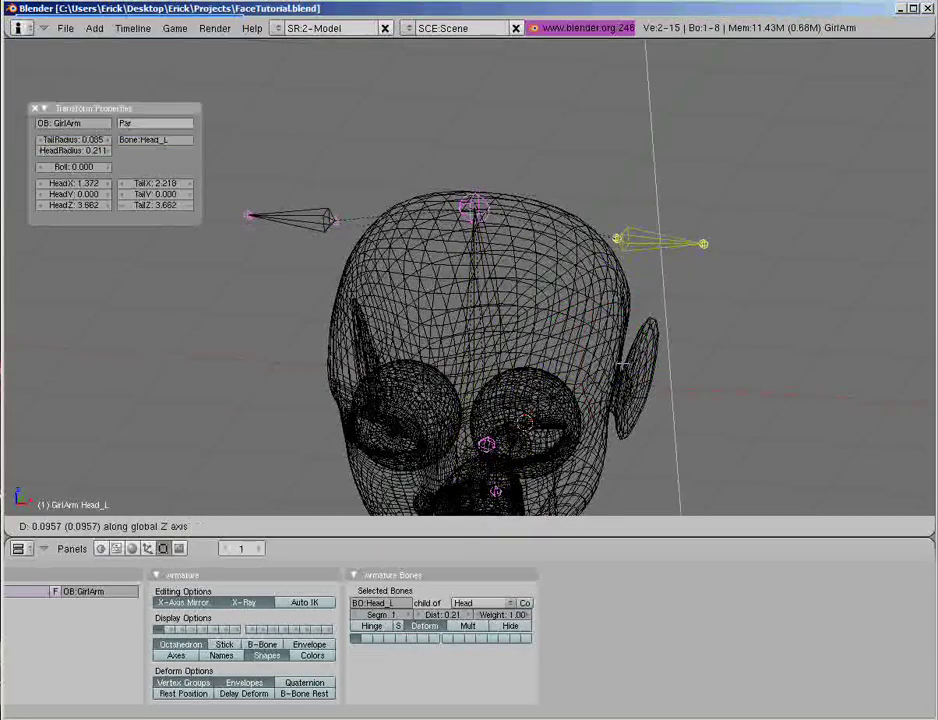
key(Return)
Step: Clear the Head_L bone's parent and try moving the bone, cancelling the move
shift+middle_drag(648, 95, 665, 235)
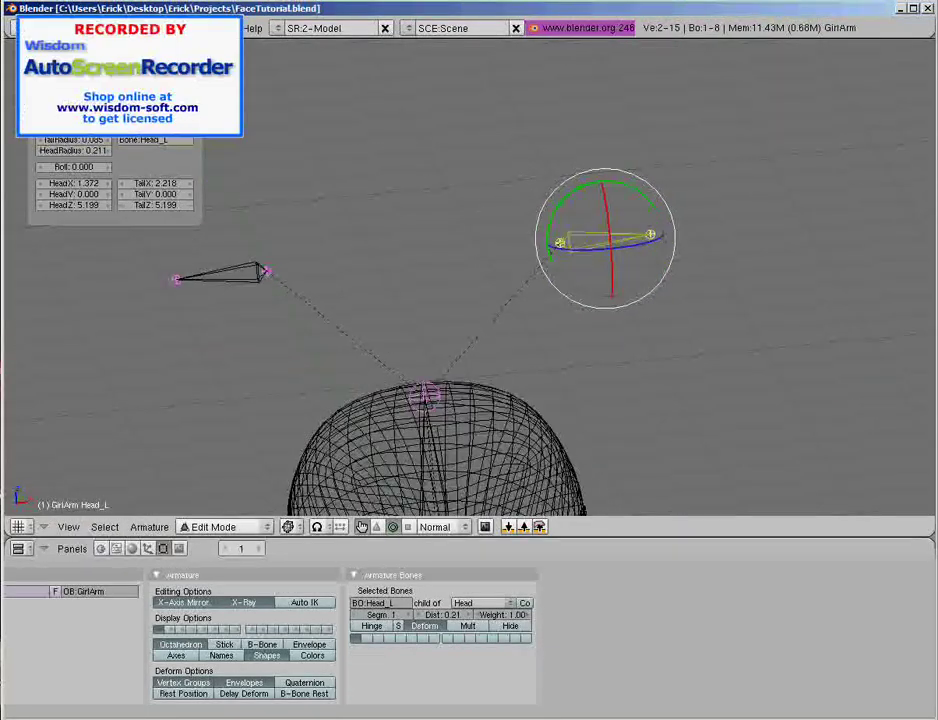
key(g)
key(Escape)
key(alt+p)
click(567, 337)
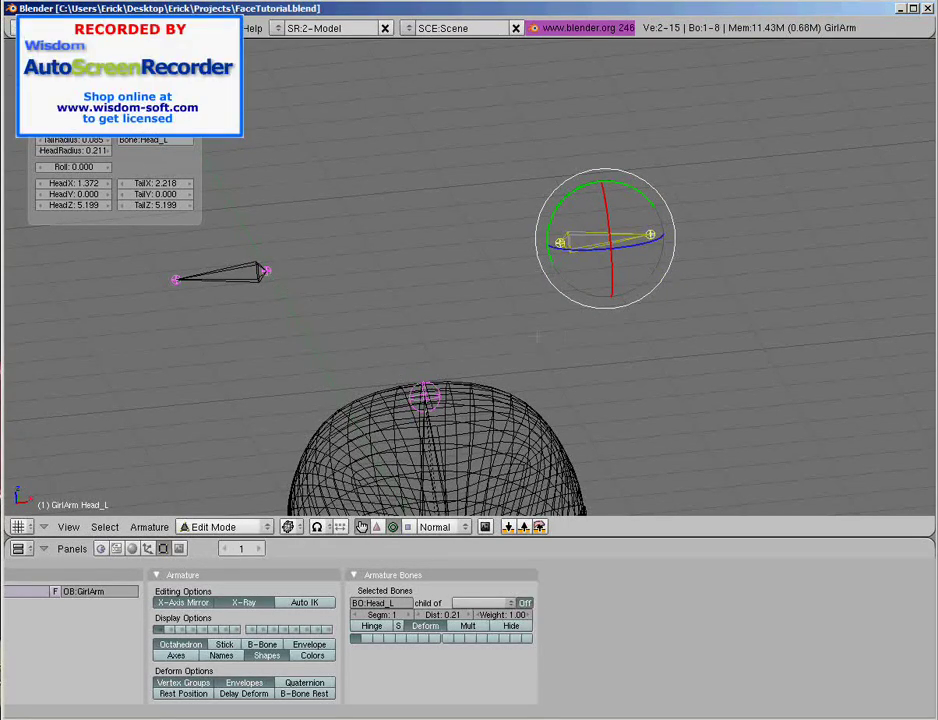
key(g)
key(Escape)
Step: Snap the Head_L bone to the 3D cursor at the centre of the left eye
middle_drag(540, 375, 548, 335)
scroll(435, 362, down, 2)
shift+middle_drag(435, 362, 433, 250)
middle_drag(475, 315, 474, 353)
key(KP_3)
scroll(410, 328, up, 2)
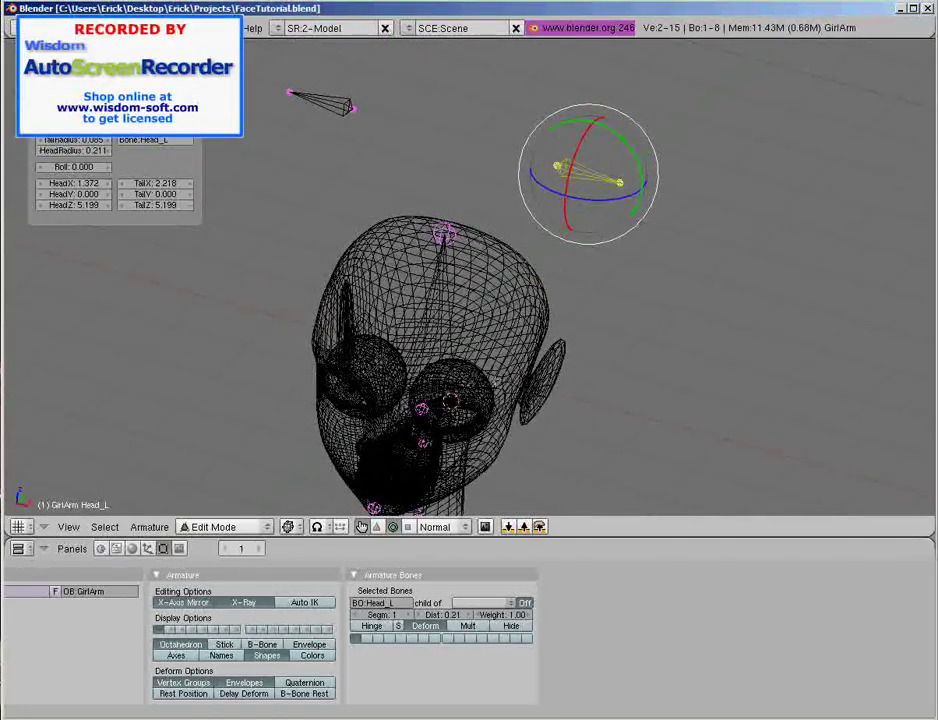
key(shift+s)
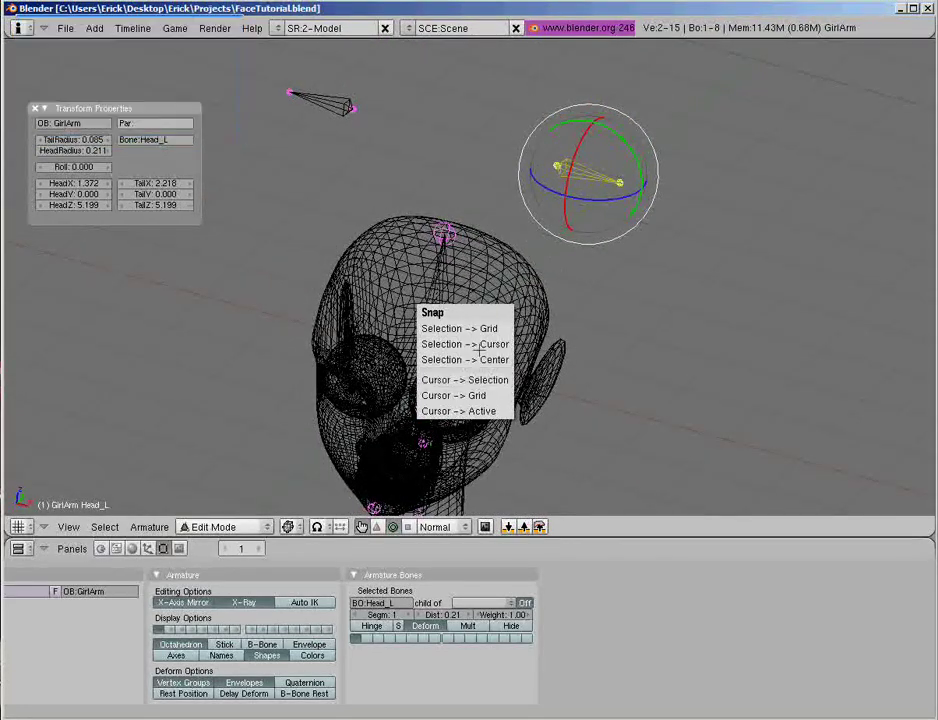
click(479, 345)
Step: Set the pivot to the 3D cursor and rotate the Head_L bone 90 degrees in top view so it points forward
shift+middle_drag(480, 412, 475, 340)
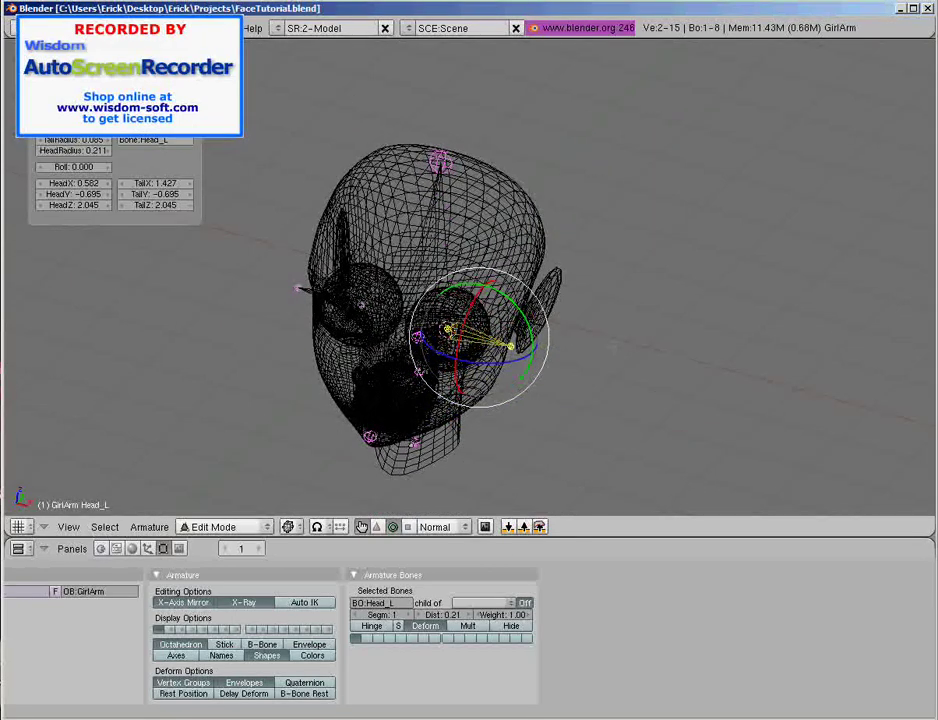
key(KP_7)
key(period)
ctrl+middle_drag(613, 347, 611, 393)
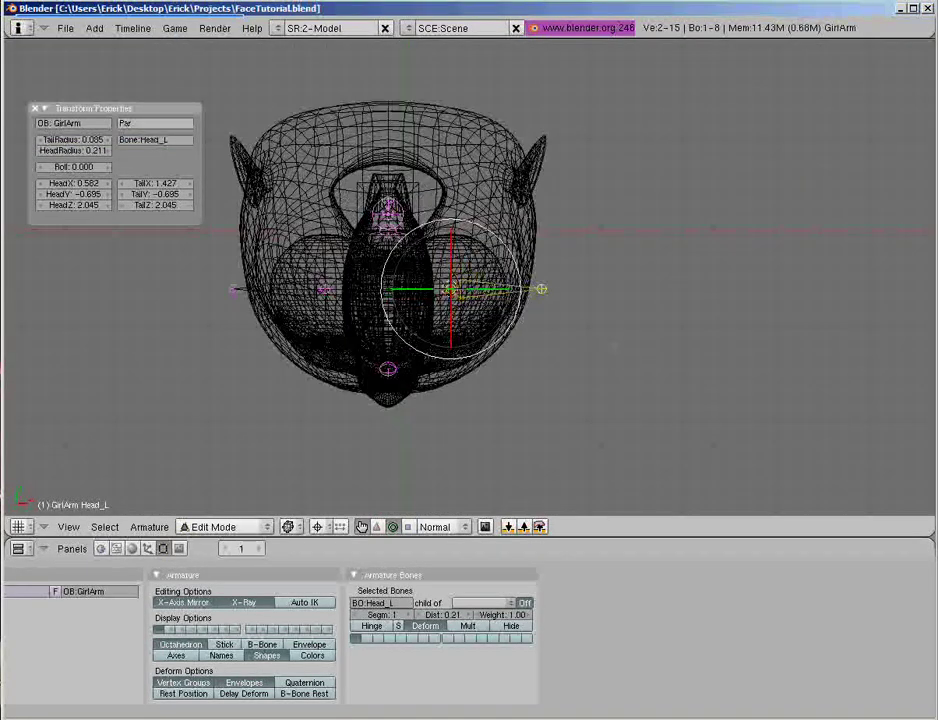
shift+middle_drag(454, 290, 443, 351)
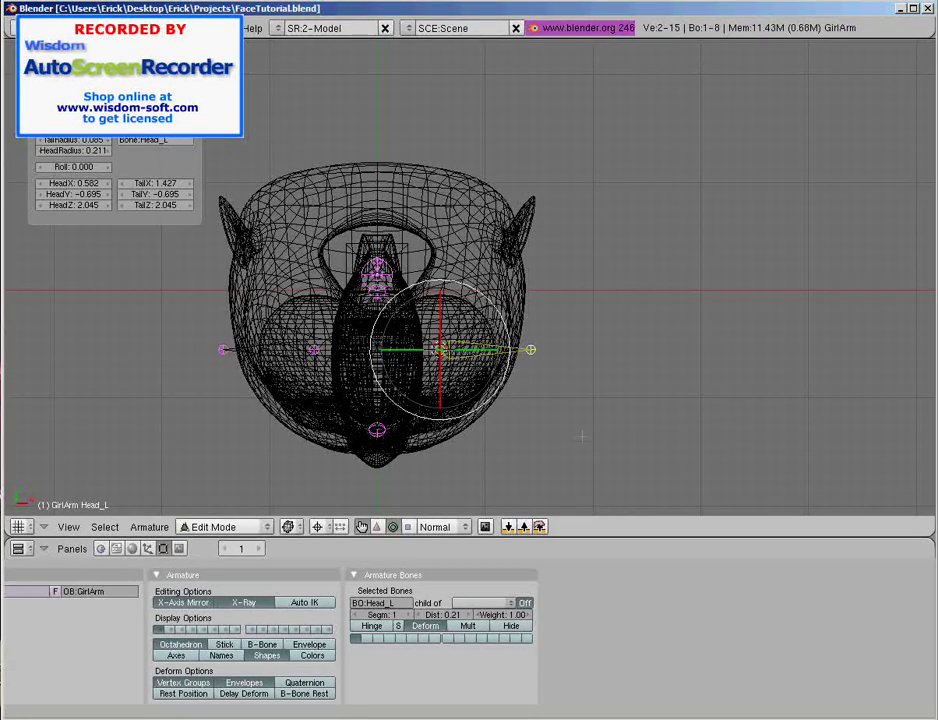
text(r90)
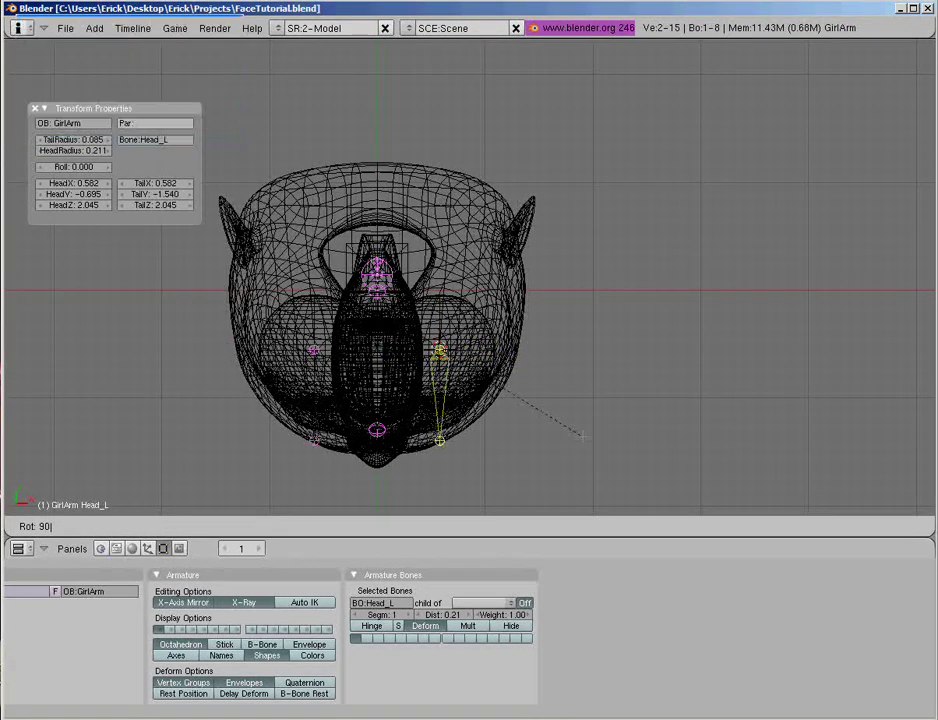
key(Return)
Step: Try scaling the eye bone's tip by about 0.74 toward the eye centre, check it in solid shading, and undo the change
key(KP_3)
scroll(583, 437, up, 3)
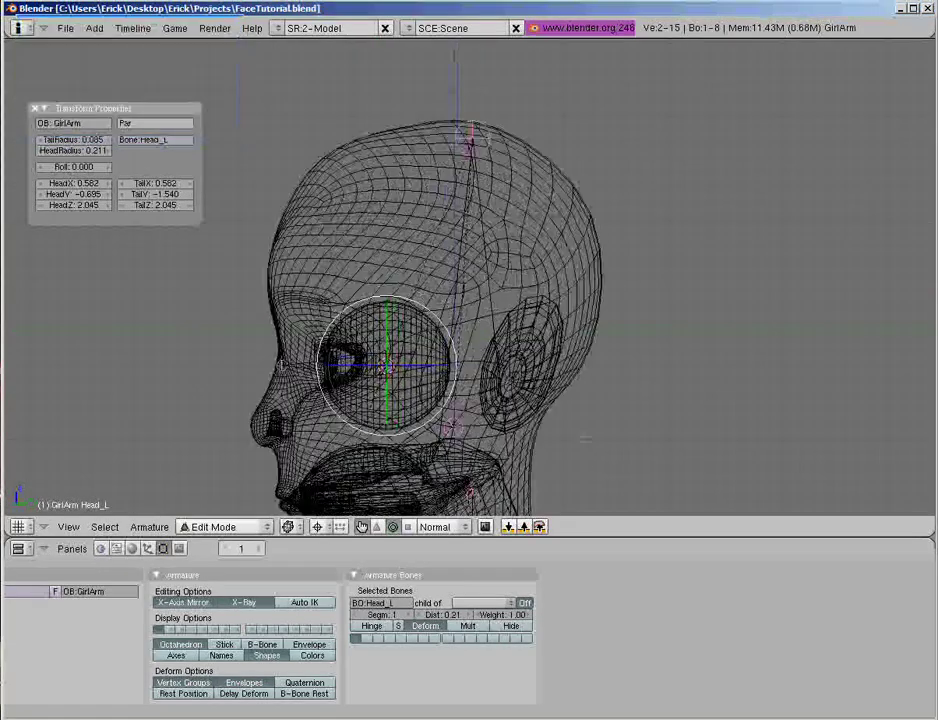
shift+middle_drag(583, 437, 705, 359)
key(a)
scroll(469, 270, up, 1)
scroll(469, 270, up, 1)
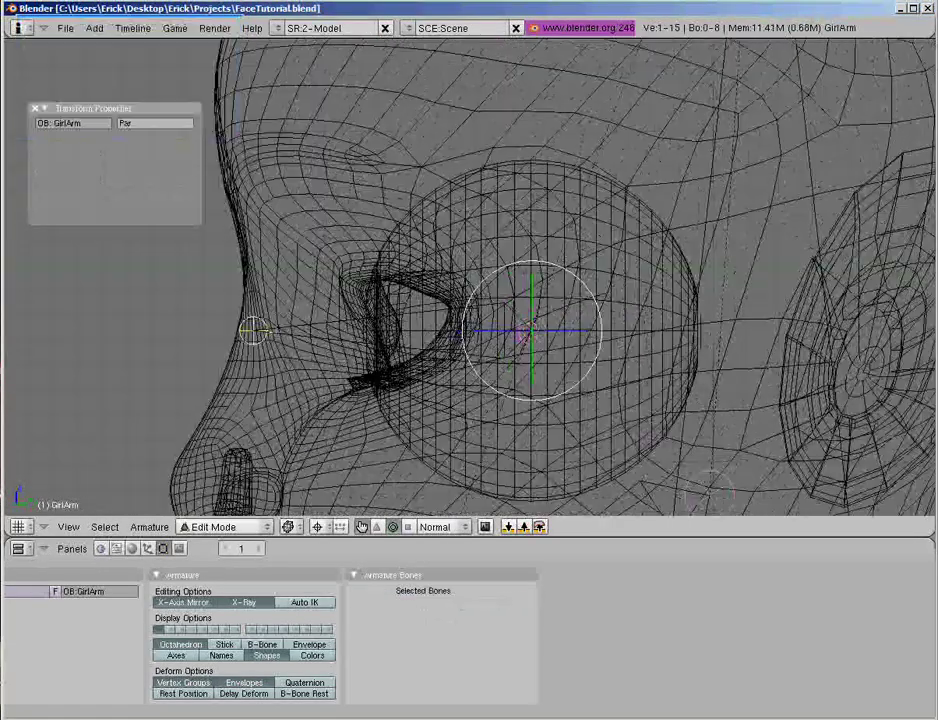
key(s)
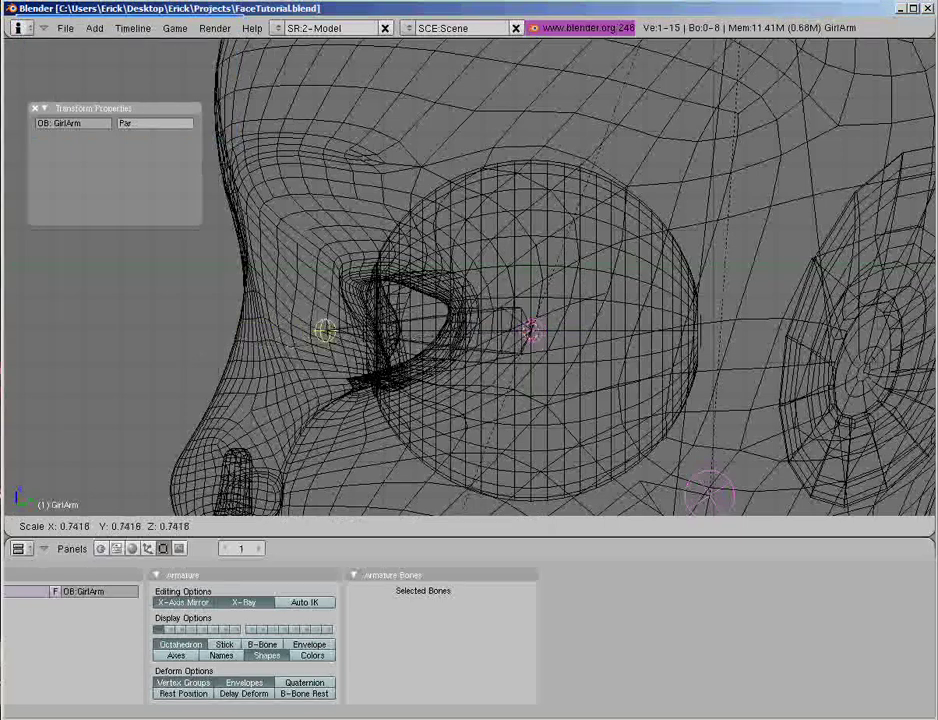
key(Return)
key(z)
scroll(331, 363, up, 2)
middle_drag(331, 363, 535, 410)
key(ctrl+z)
scroll(360, 335, down, 2)
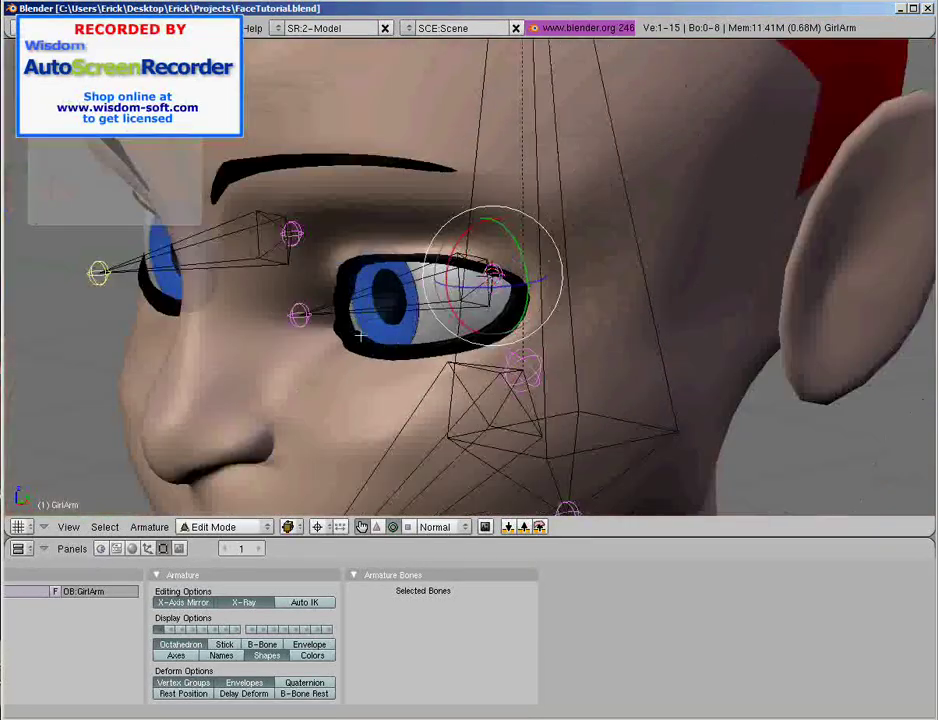
Step: Scale the left eye bone's tip toward the eye centre until the bone ends just inside the front of the eyeball
middle_drag(360, 335, 425, 415)
right_click(315, 345)
key(s)
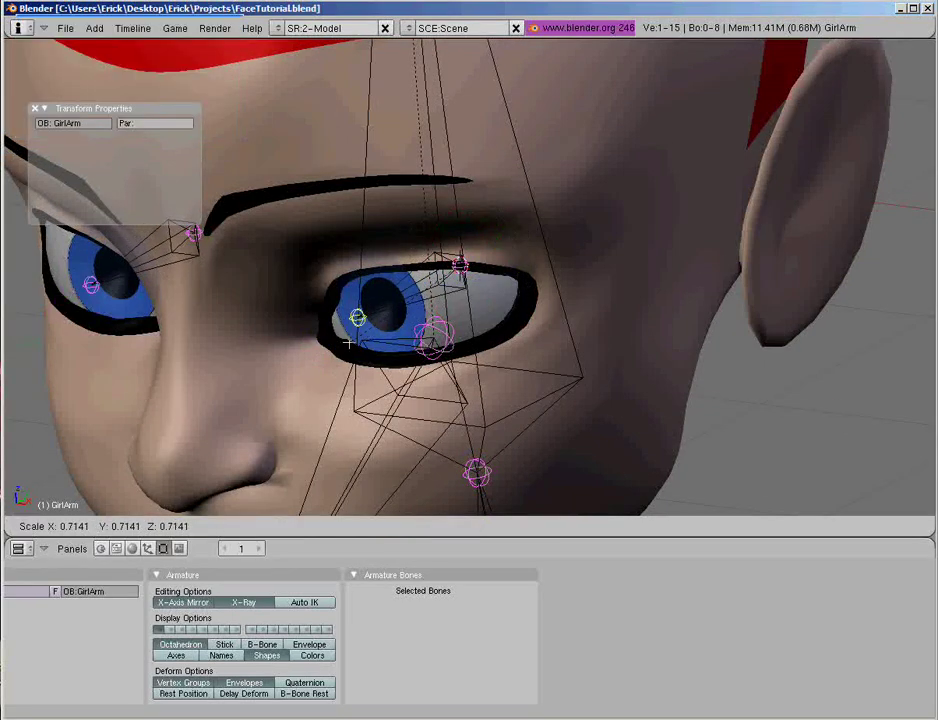
click(379, 317)
middle_drag(379, 317, 280, 300)
key(KP_3)
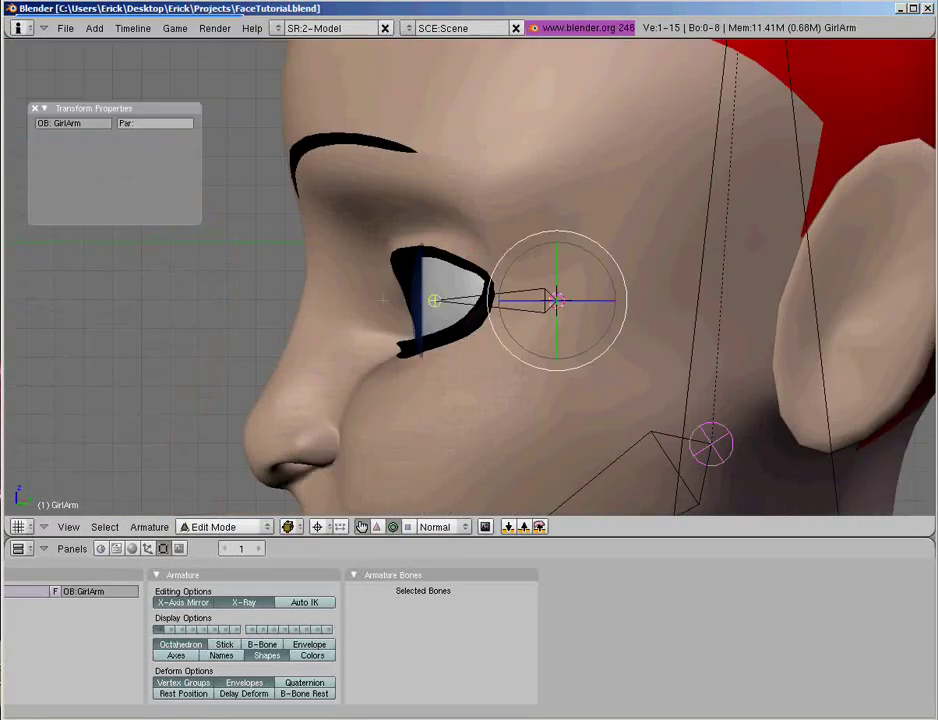
key(z)
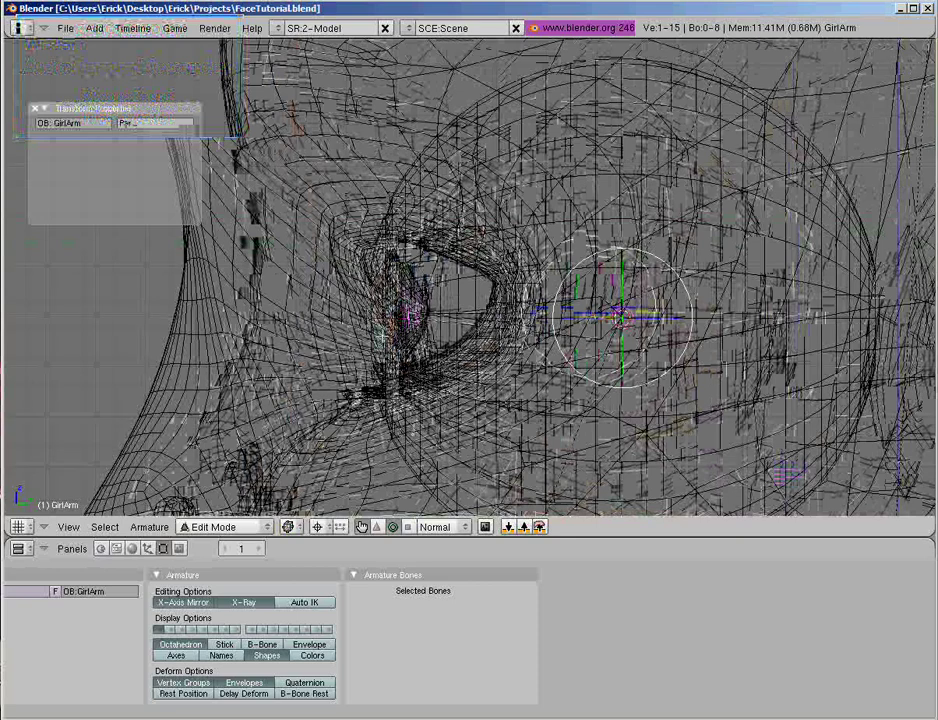
Step: Move the left eye bone's tip slightly along the global Y axis and leave edit mode
key(g)
key(y)
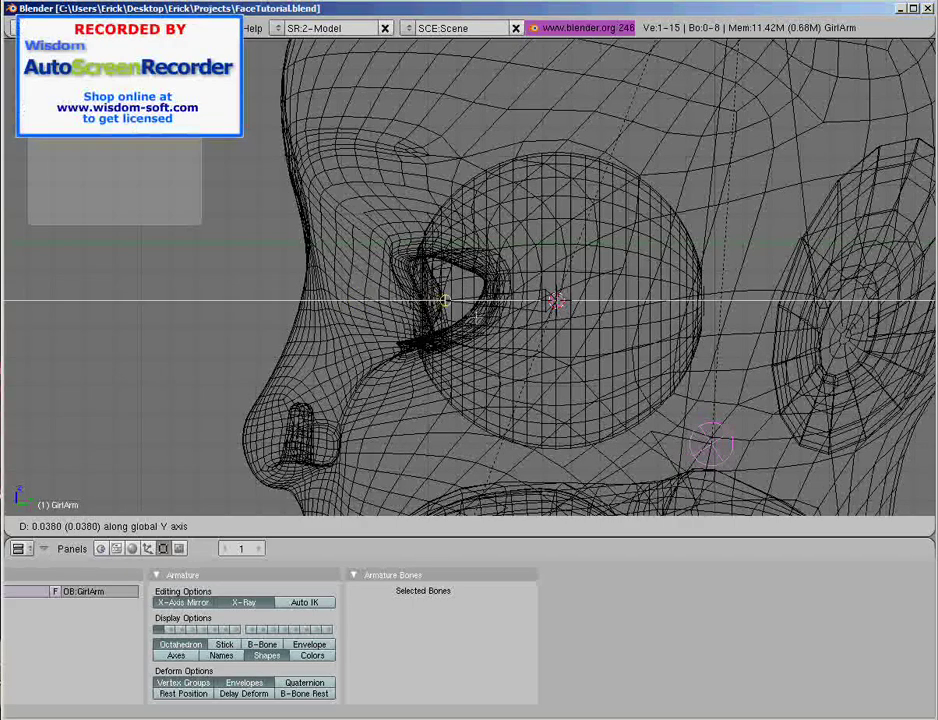
click(497, 318)
mouse_move(385, 330)
middle_down()
mouse_move(477, 364)
mouse_move(391, 317)
mouse_move(518, 305)
middle_up()
key(z)
key(Tab)
right_click(518, 305)
scroll(459, 323, down, 4)
key(z)
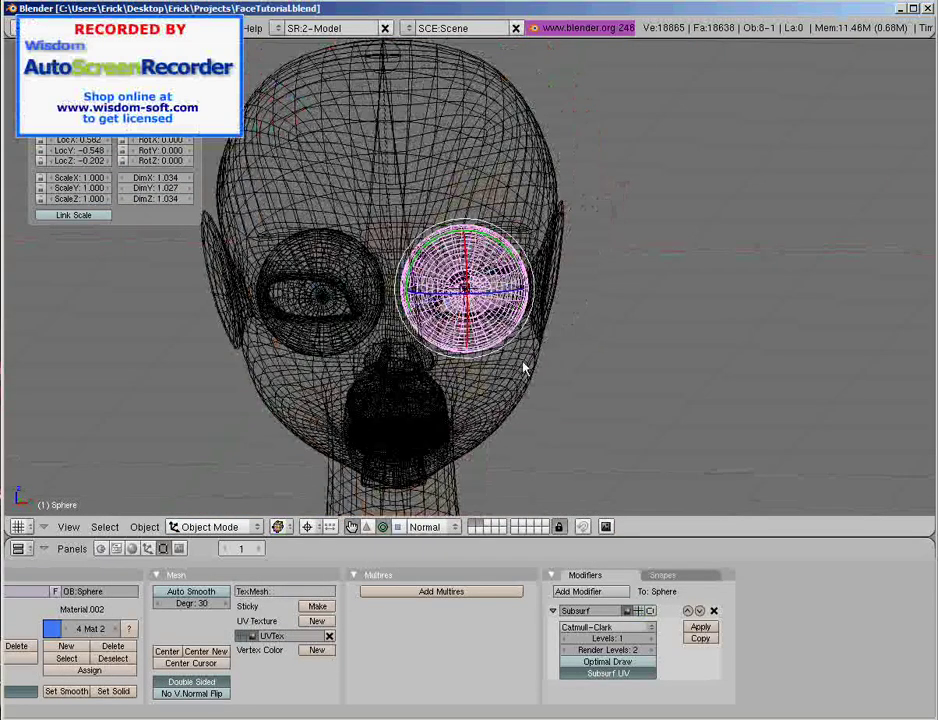
Step: Select the head mesh and hide it, leaving the eyeballs and armature exposed
right_click(497, 330)
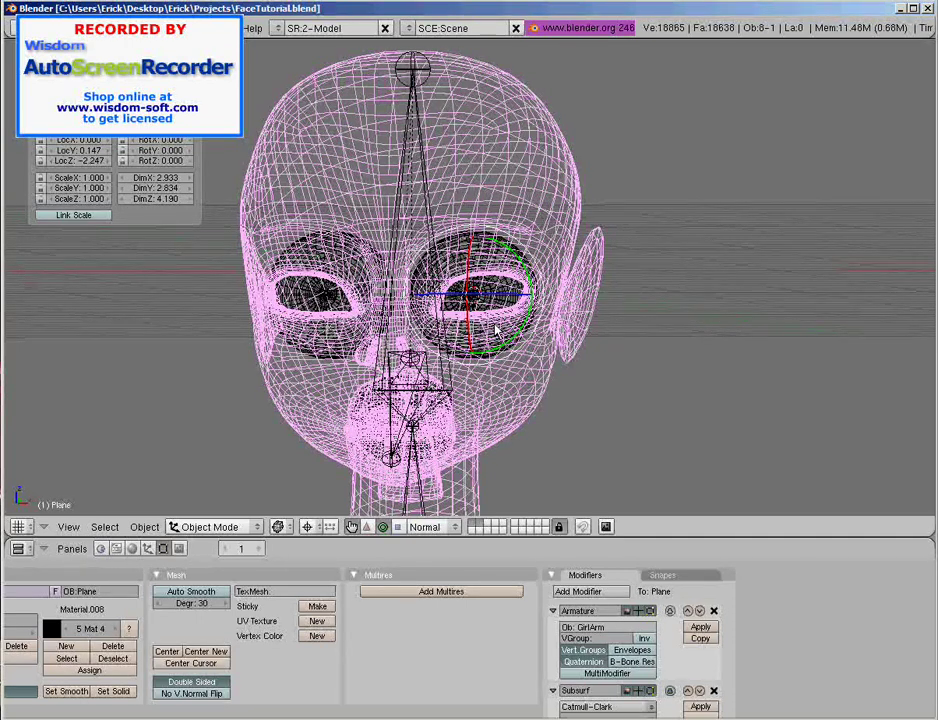
key(KP_3)
scroll(497, 330, up, 5)
right_click(590, 368)
key(ctrl+Tab)
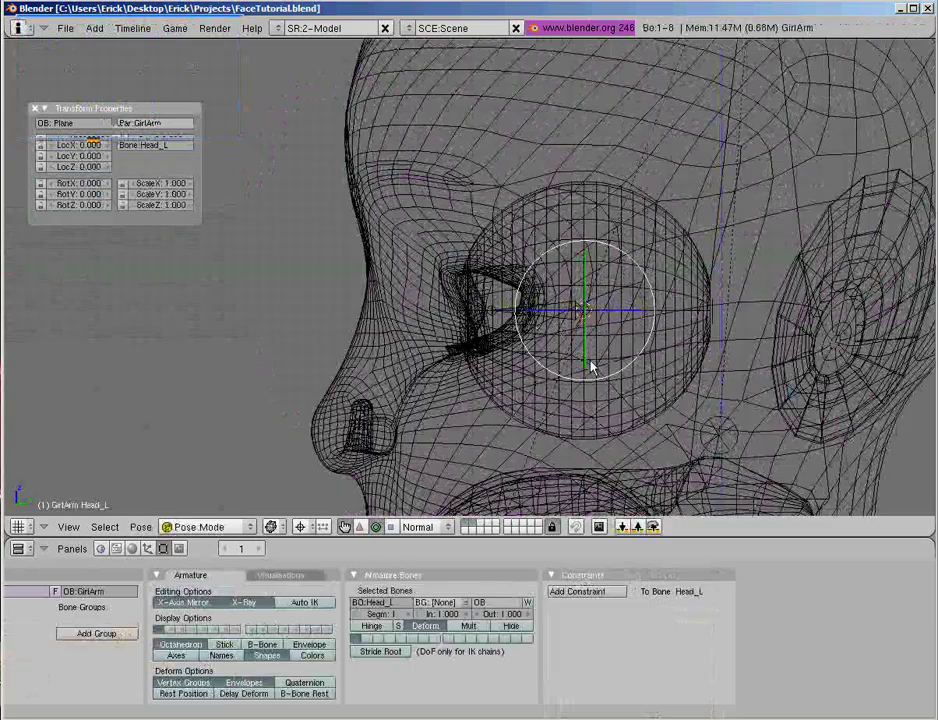
scroll(428, 393, down, 2)
right_click(428, 393)
key(h)
Step: Examine the exposed eyeballs and their bones in solid shading from several angles
middle_drag(428, 393, 551, 355)
scroll(551, 355, up, 2)
key(z)
middle_drag(490, 325, 562, 340)
right_click(560, 276)
middle_drag(560, 276, 588, 286)
shift+middle_drag(588, 286, 591, 358)
scroll(545, 359, down, 2)
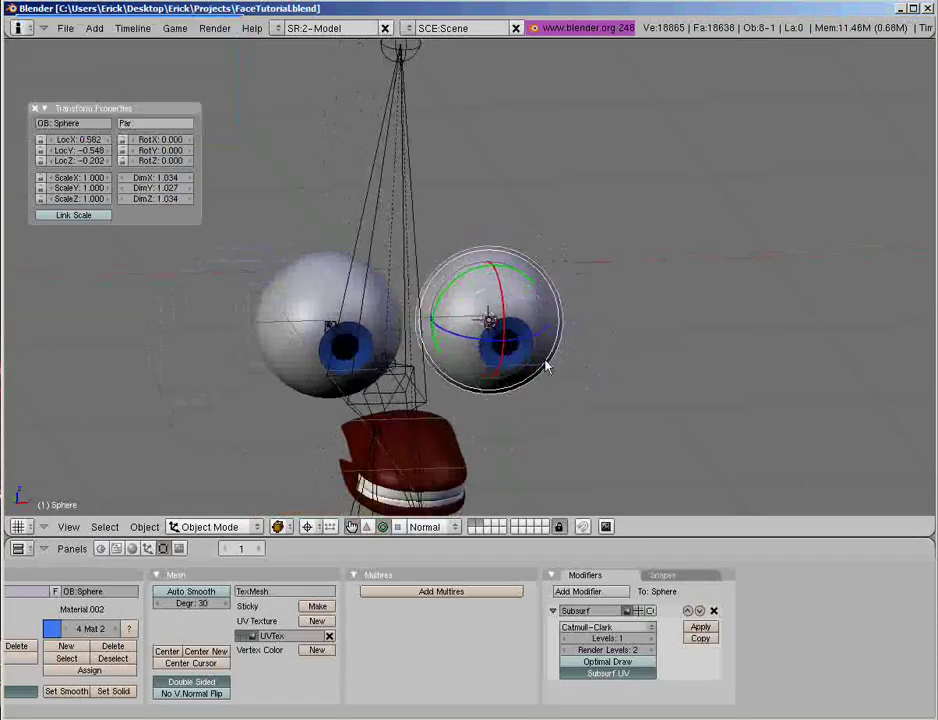
scroll(540, 370, up, 3)
scroll(538, 385, up, 2)
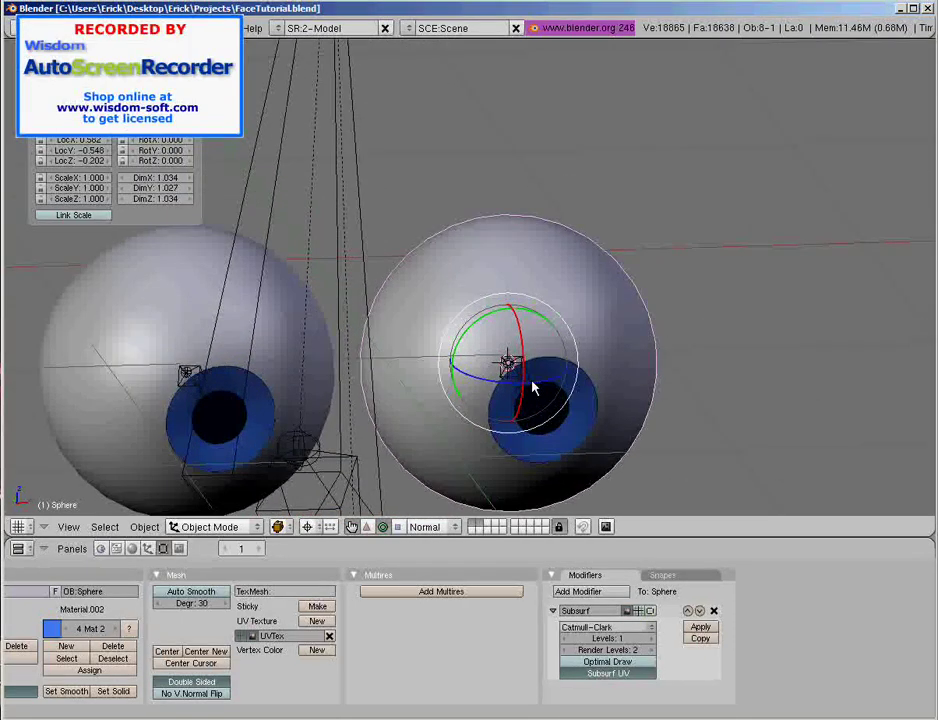
Step: Select the Head_L bone at the left eye's centre and rename it Eye.L
right_click(533, 388)
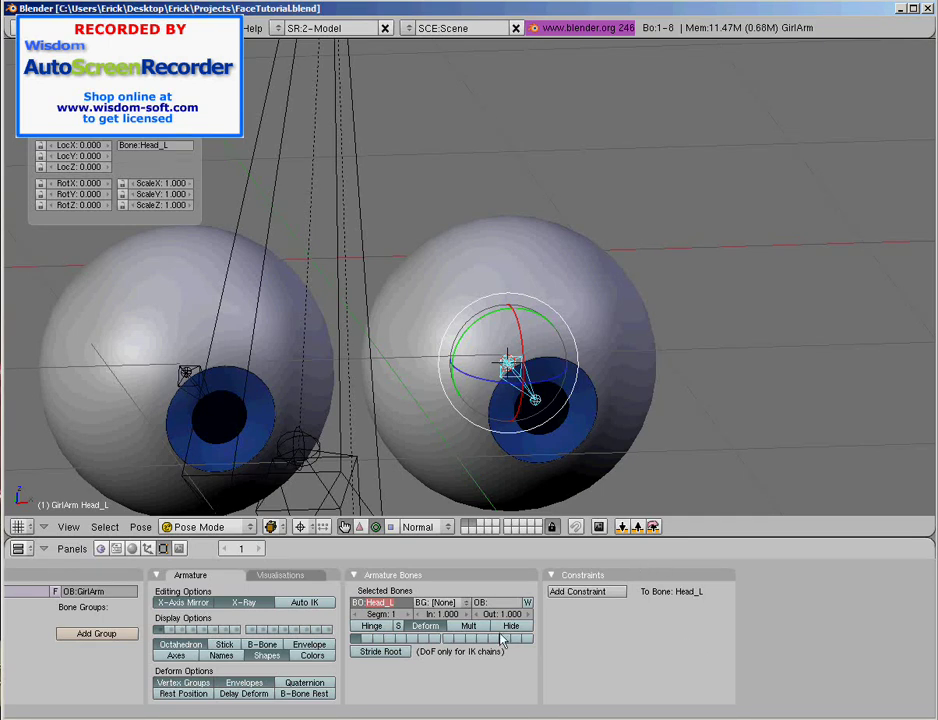
right_click(207, 404)
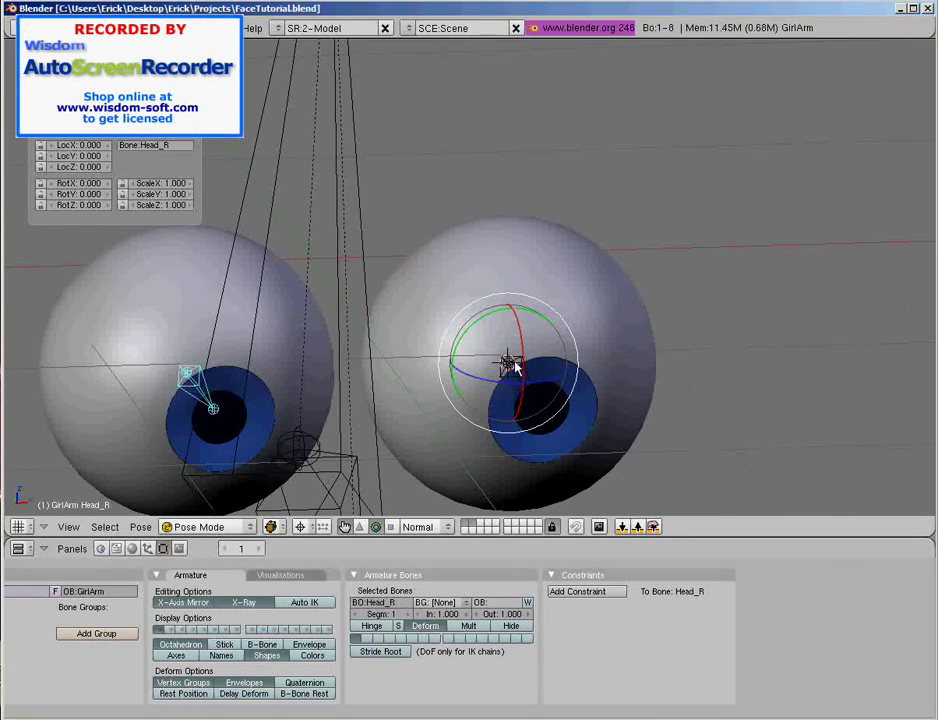
shift+right_click(509, 366)
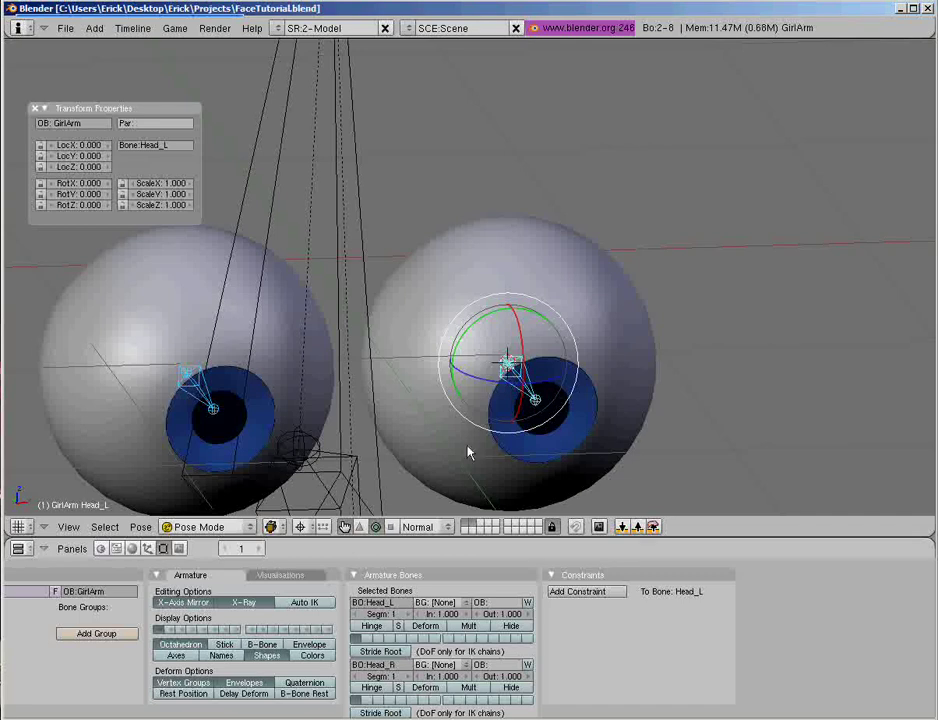
right_click(507, 366)
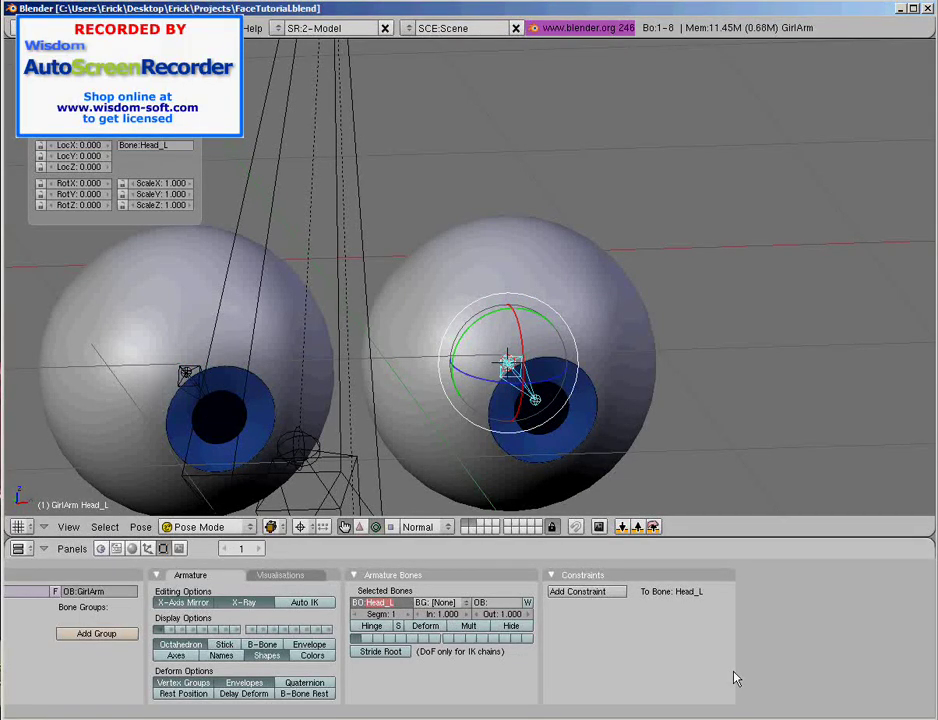
text(Eye.L)
key(Return)
Step: Select the Head_R bone at the right eye's centre and rename it Eye.R
right_click(185, 375)
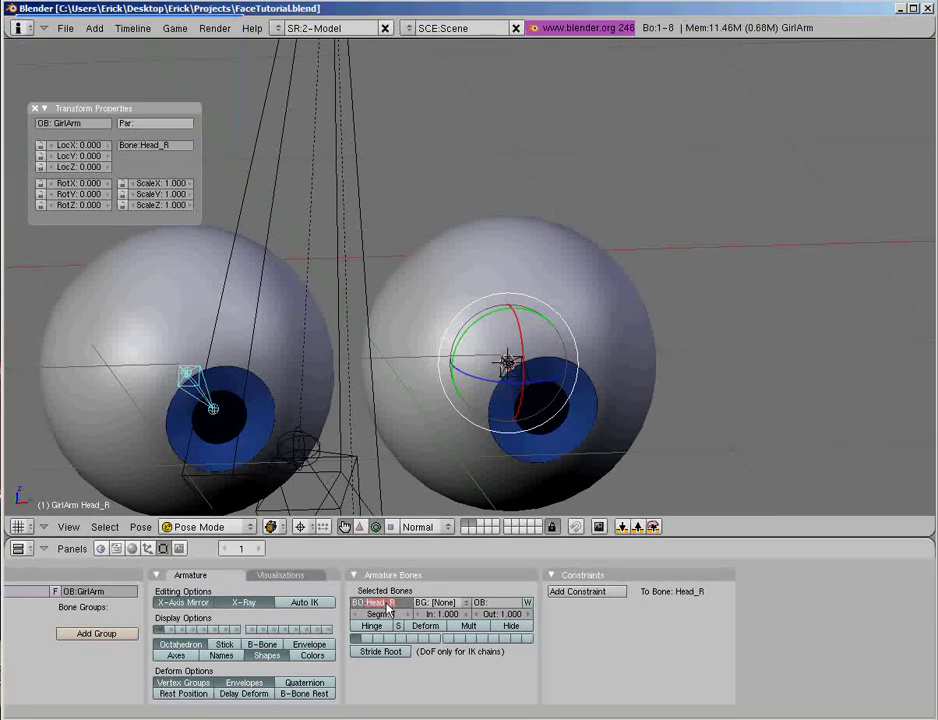
text(Eye)
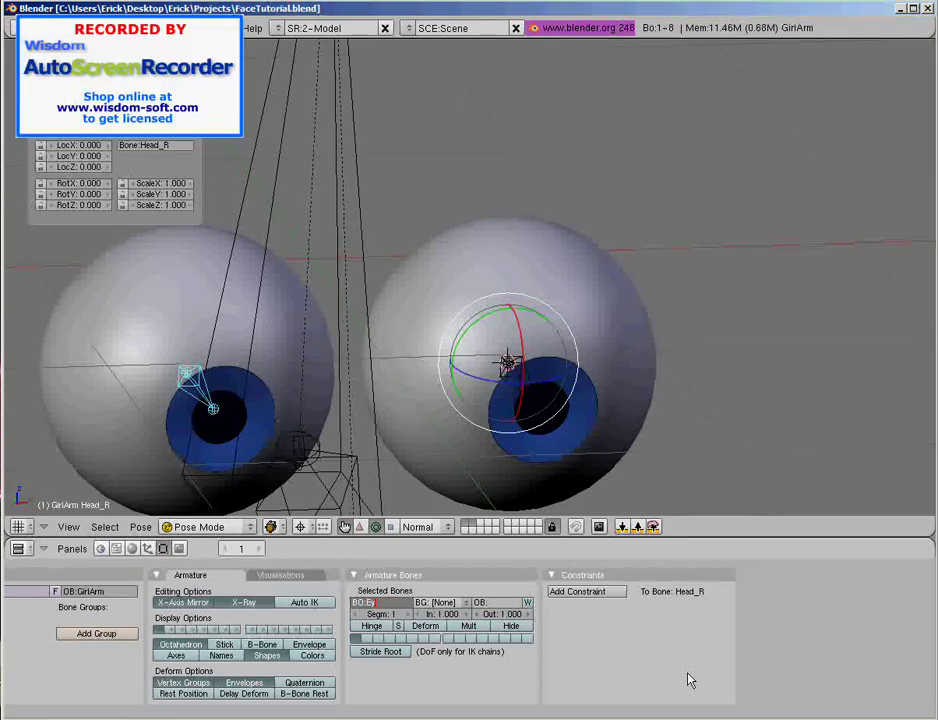
text(.R)
key(Return)
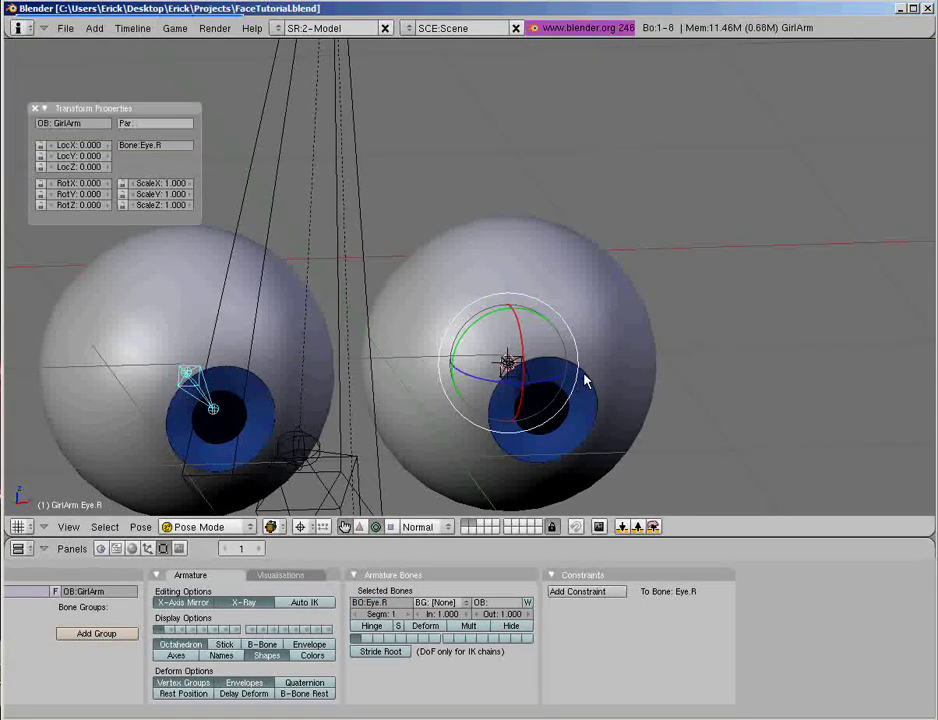
Step: Bring the hidden head mesh back into view around the eyes
scroll(442, 307, down, 5)
middle_drag(453, 350, 474, 357)
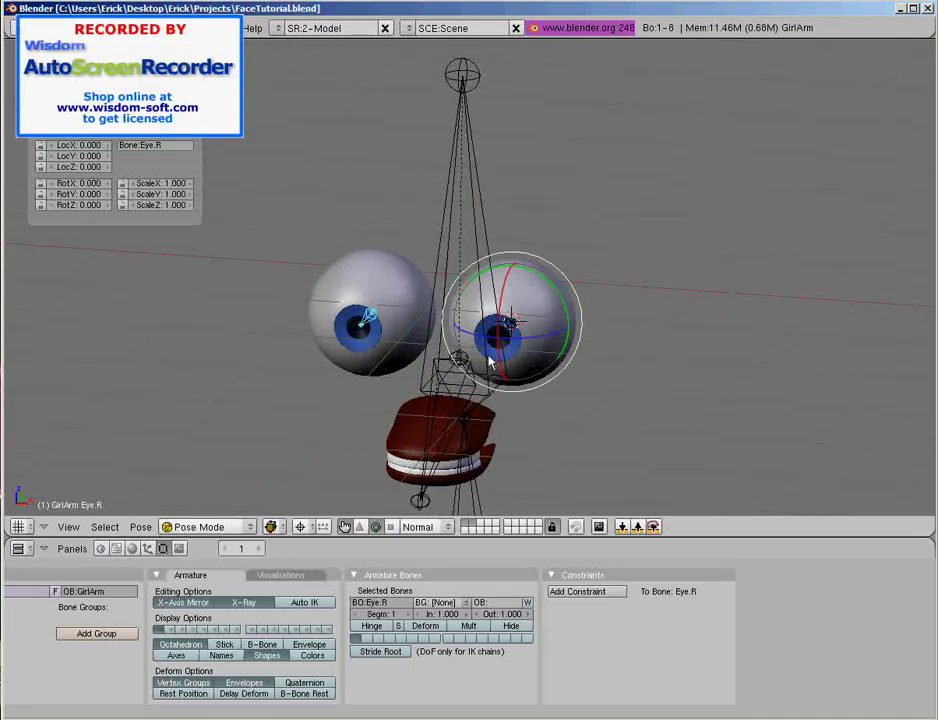
right_click(347, 270)
key(shift+2)
middle_drag(351, 271, 425, 306)
scroll(425, 306, up, 2)
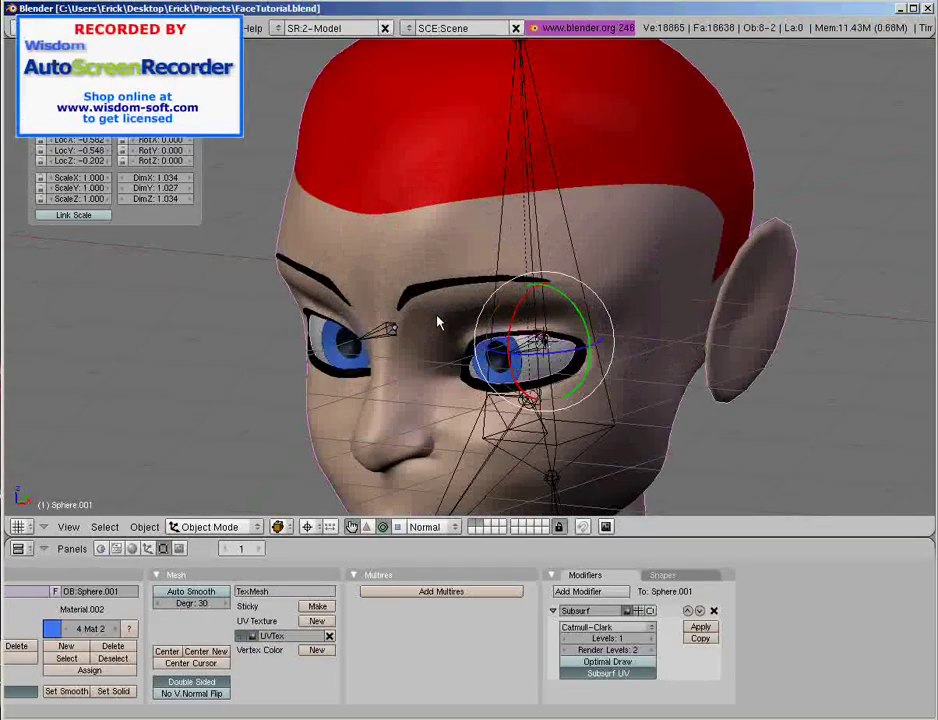
Step: Select the left eyeball together with the Eye.L bone and parent the eyeball to that bone
key(KP_1)
key(z)
scroll(446, 341, up, 2)
right_click(588, 385)
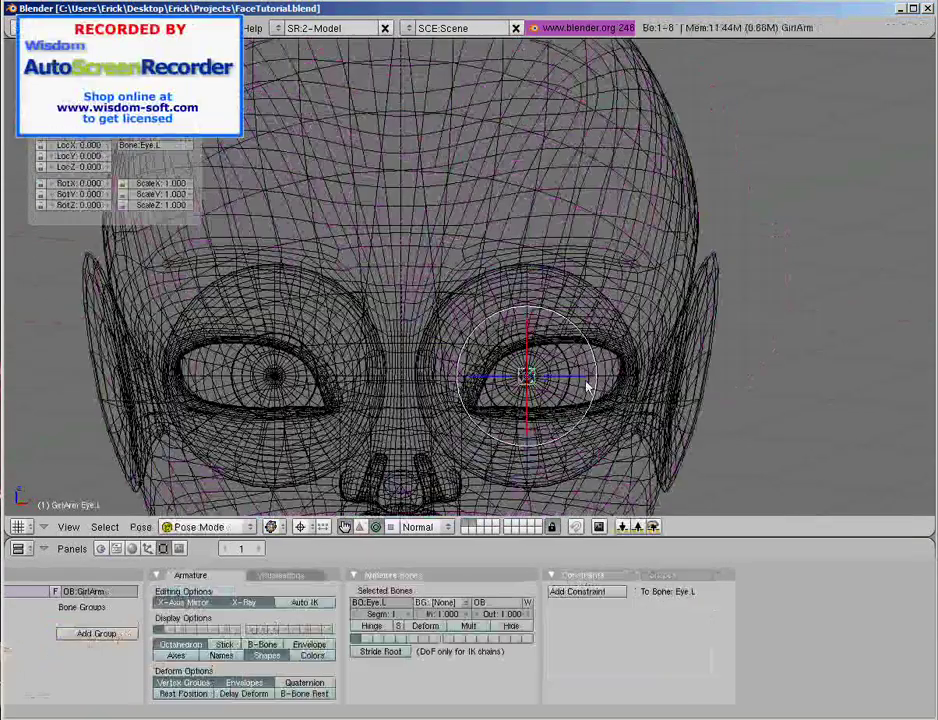
right_click(587, 385)
key(KP_Divide)
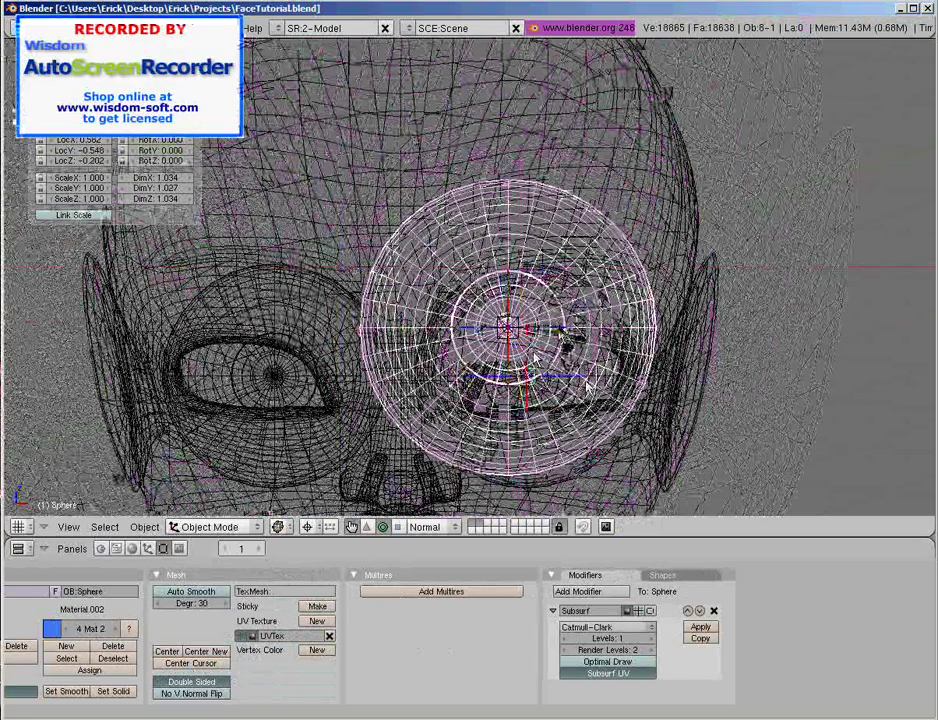
scroll(535, 357, up, 1)
shift+right_click(561, 355)
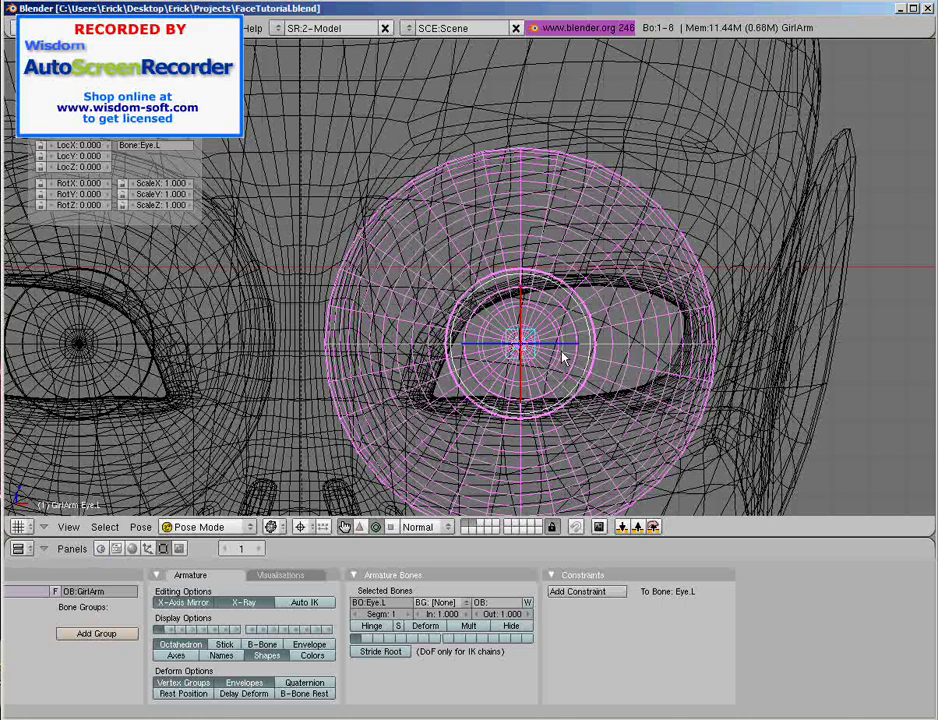
key(ctrl+z)
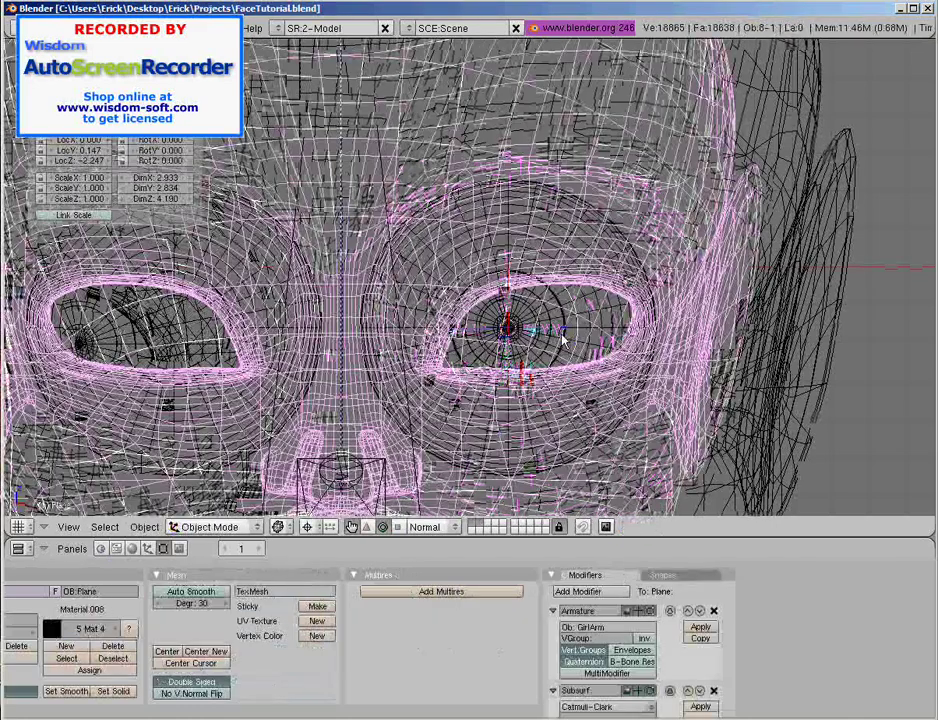
key(ctrl+z)
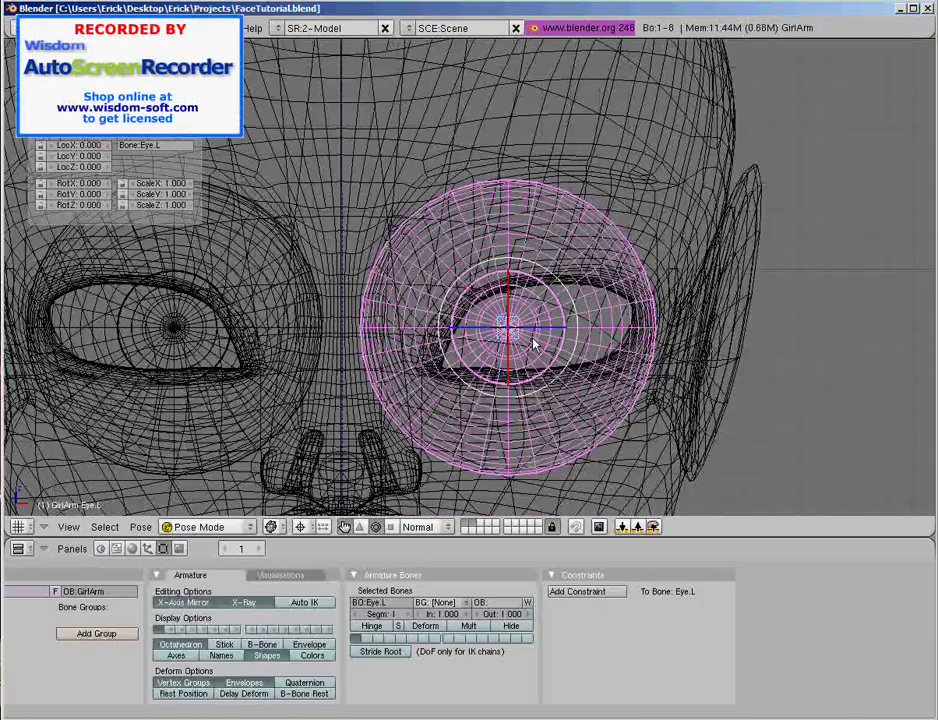
key(ctrl+p)
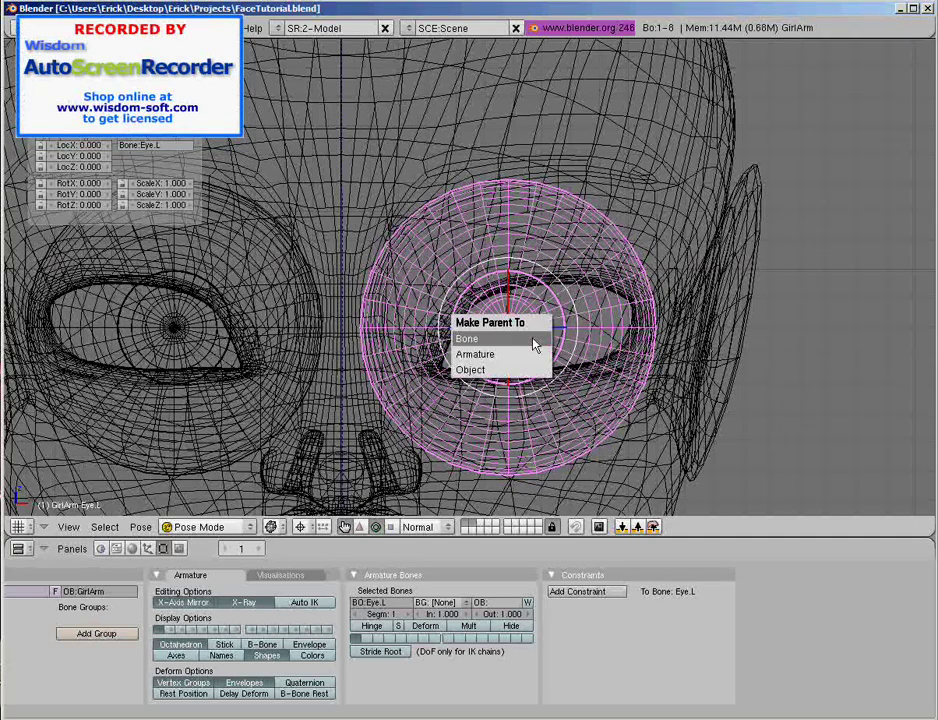
click(534, 345)
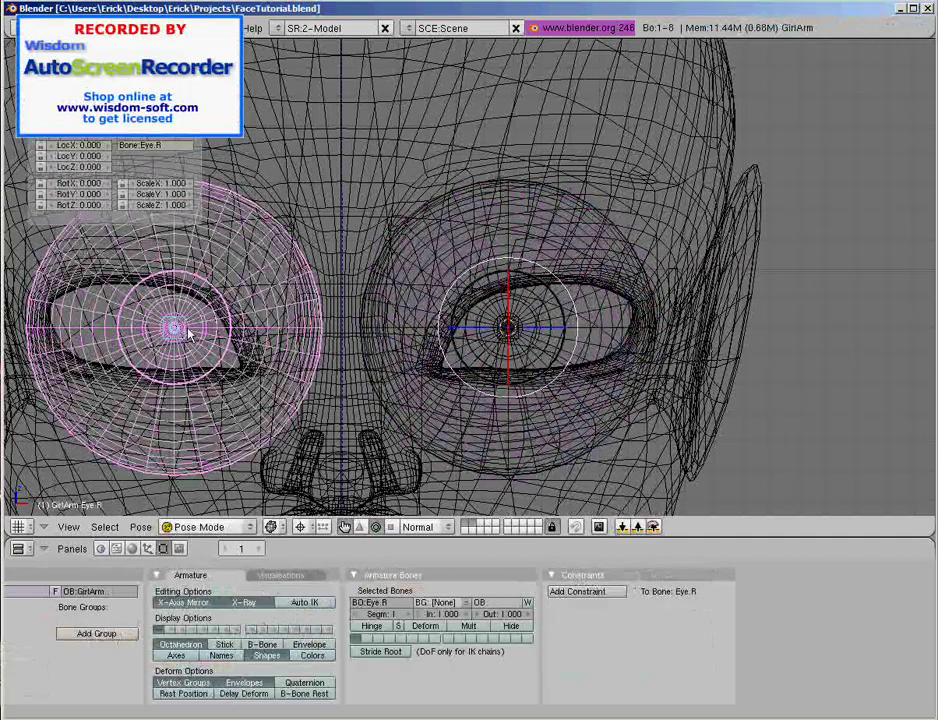
Step: Parent the right eyeball to the Eye.R bone and clear the selection
key(ctrl+p)
click(140, 327)
key(a)
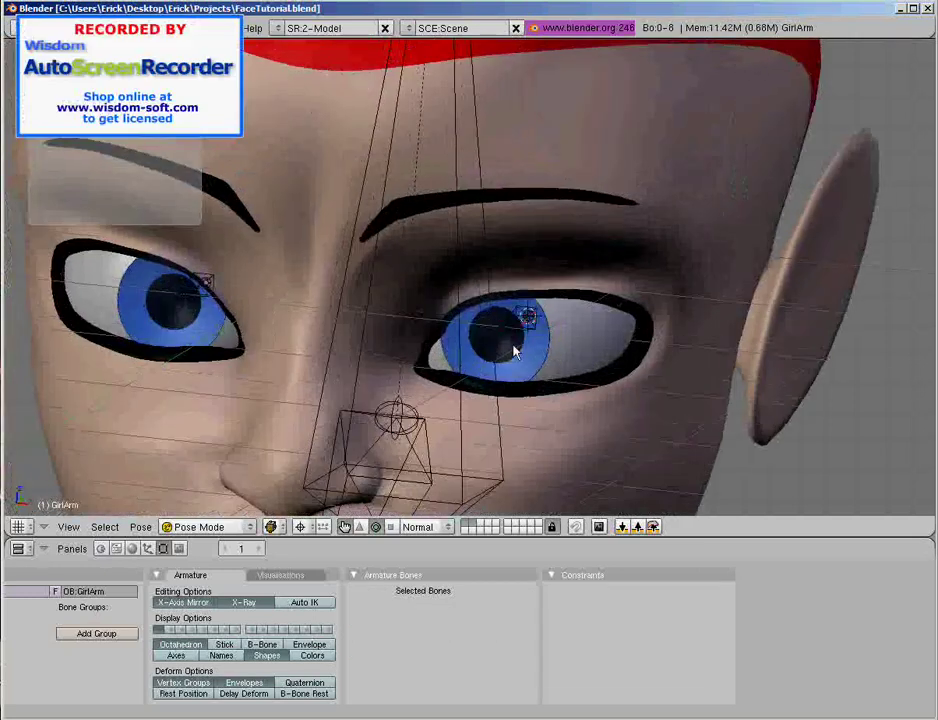
Step: Select Eye.L and then Eye.R, and add a Copy Rotation constraint to Eye.R that follows Eye.L
right_click(518, 334)
shift+middle_drag(309, 325, 343, 348)
middle_drag(212, 350, 247, 352)
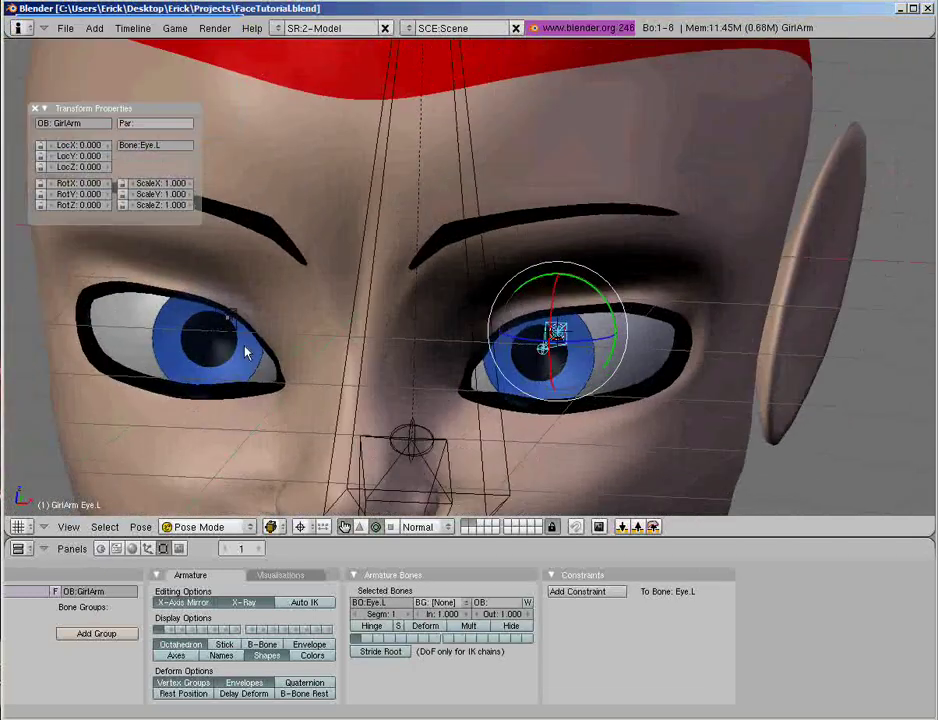
middle_drag(530, 363, 558, 365)
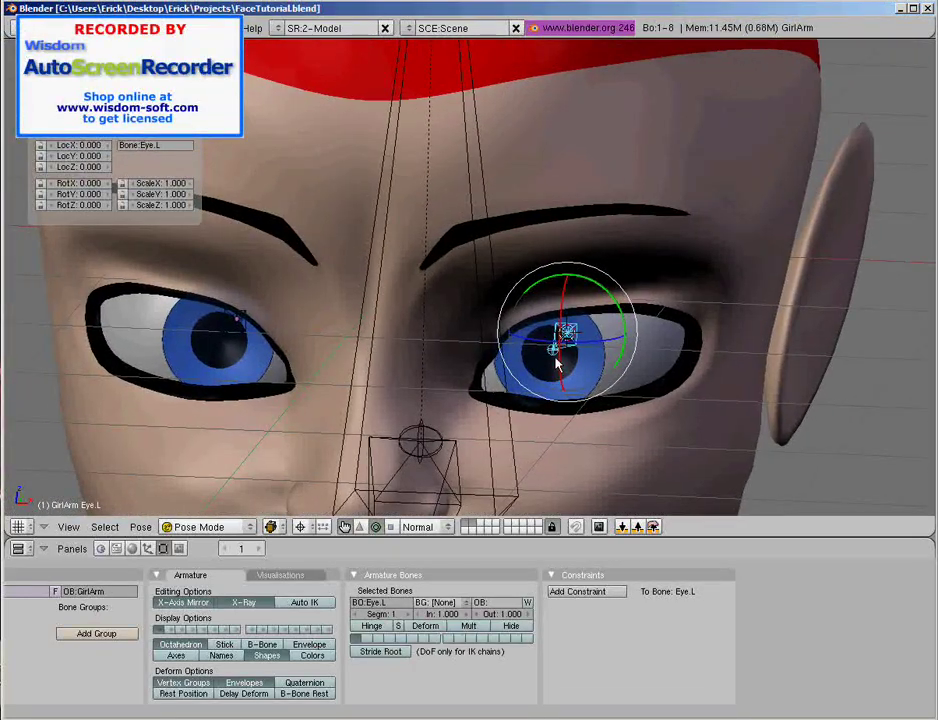
middle_drag(502, 345, 599, 366)
middle_drag(226, 317, 244, 337)
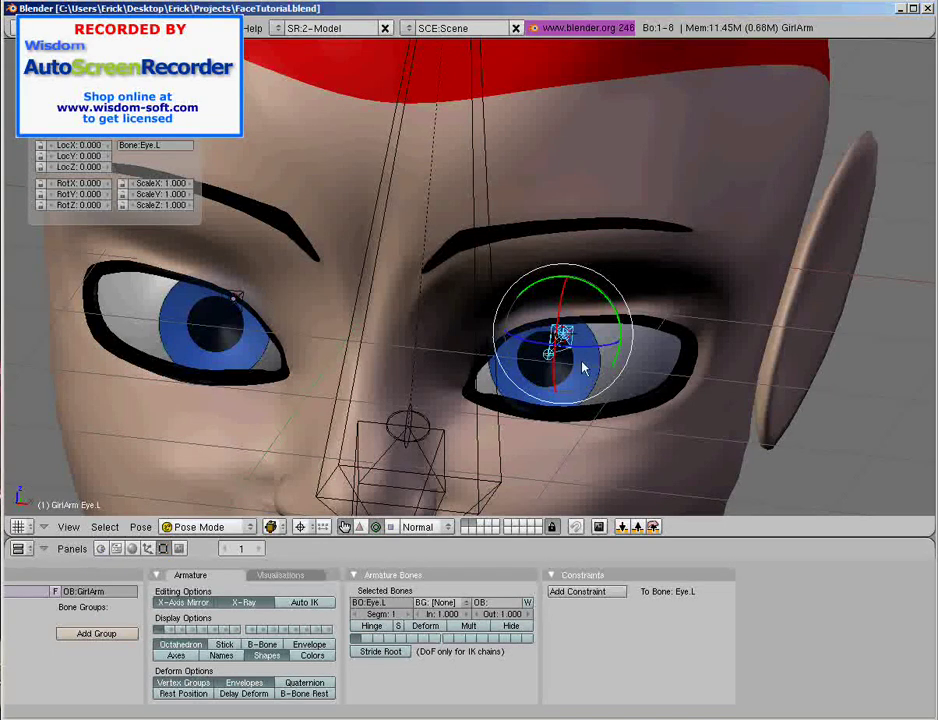
shift+right_click(231, 316)
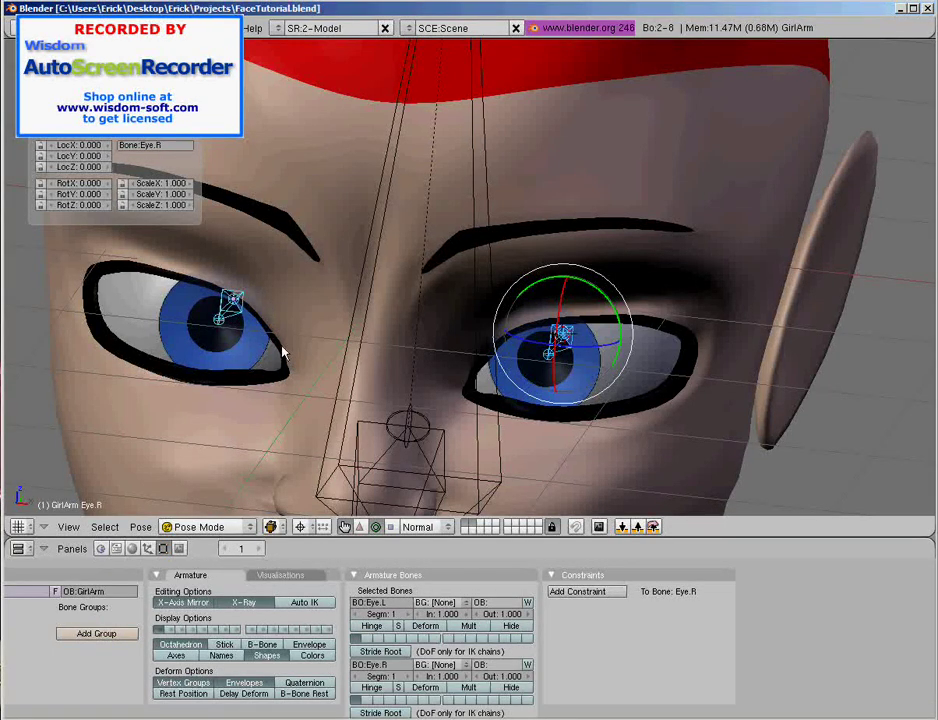
key(ctrl+alt+c)
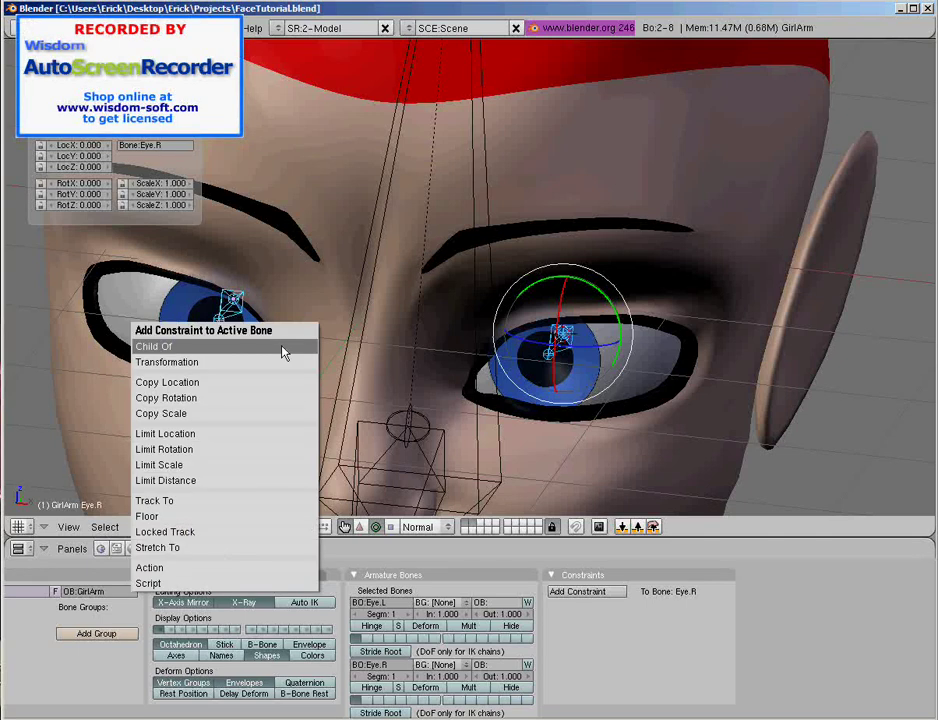
click(265, 394)
Step: Rotate the Eye.L bone to test whether both eyes turn together, and clear its rotation
right_click(547, 360)
click(598, 350)
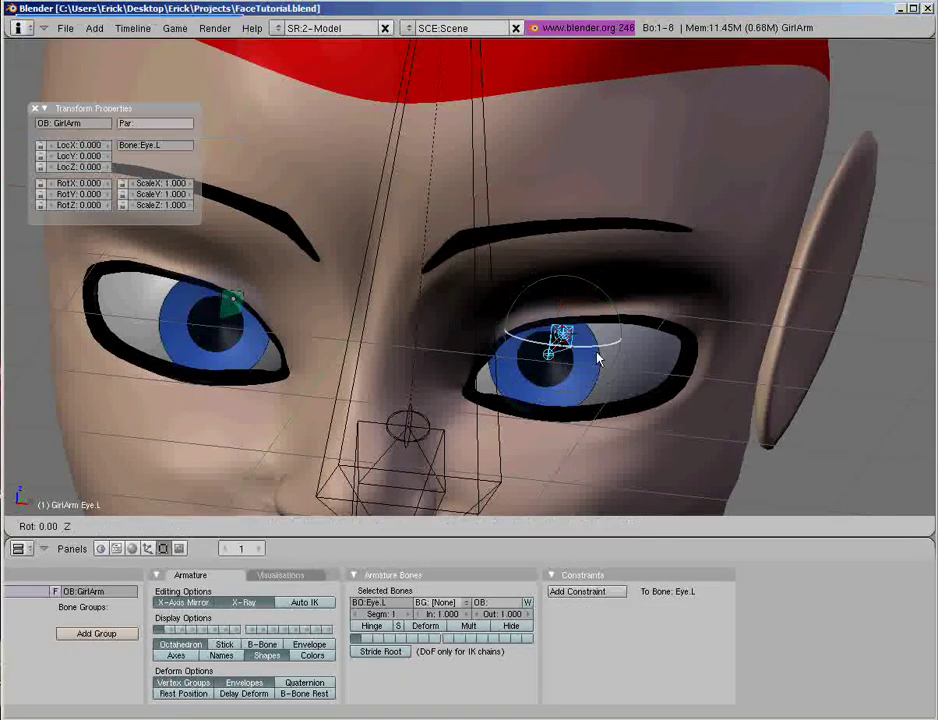
mouse_move(582, 356)
mouse_down()
mouse_move(562, 350)
mouse_move(569, 358)
mouse_move(585, 350)
mouse_up()
scroll(585, 350, down, 3)
middle_drag(585, 350, 528, 291)
drag(528, 291, 544, 239)
scroll(408, 304, down, 2)
middle_drag(406, 303, 401, 347)
scroll(526, 308, up, 1)
key(alt+r)
click(526, 311)
middle_drag(567, 325, 512, 308)
scroll(514, 309, up, 1)
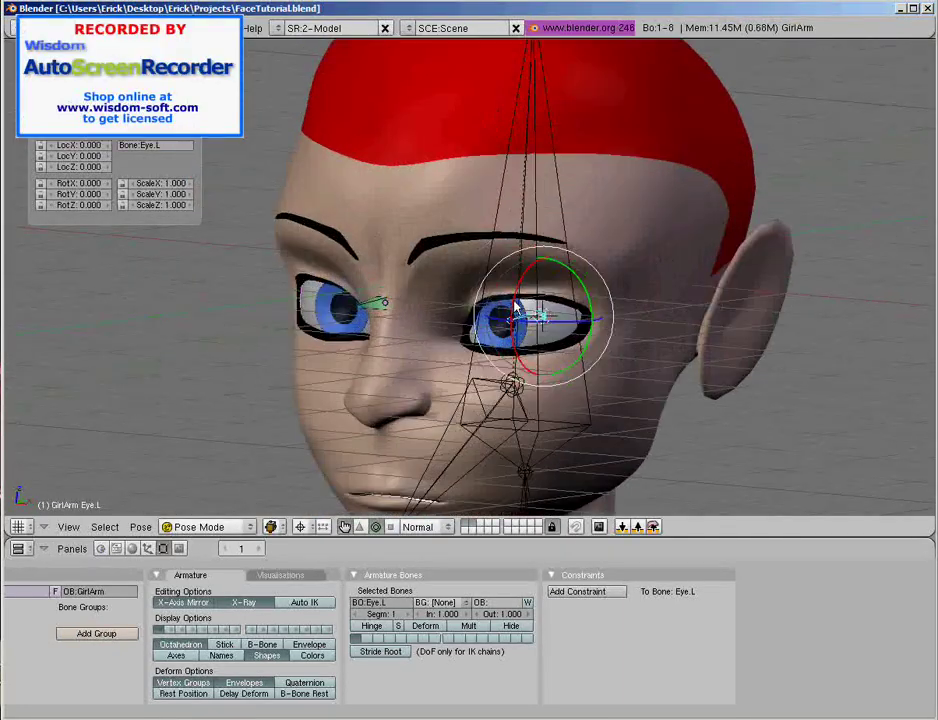
Step: Deselect all bones of the GirlArm armature
key(KP_1)
scroll(552, 325, up, 2)
key(a)
scroll(540, 345, down, 2)
key(n)
middle_drag(588, 274, 372, 335)
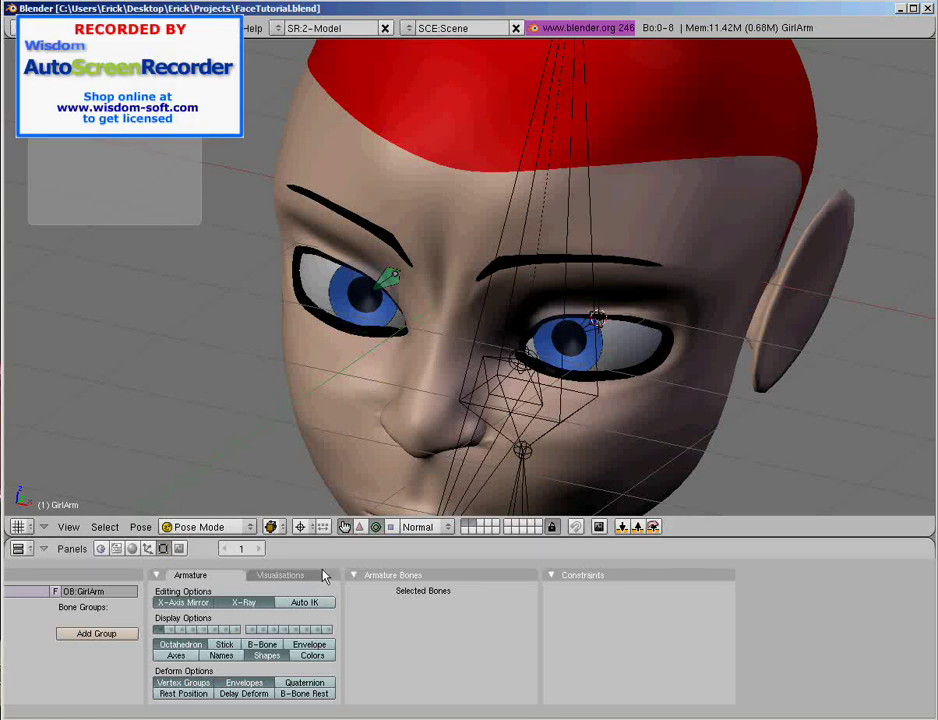